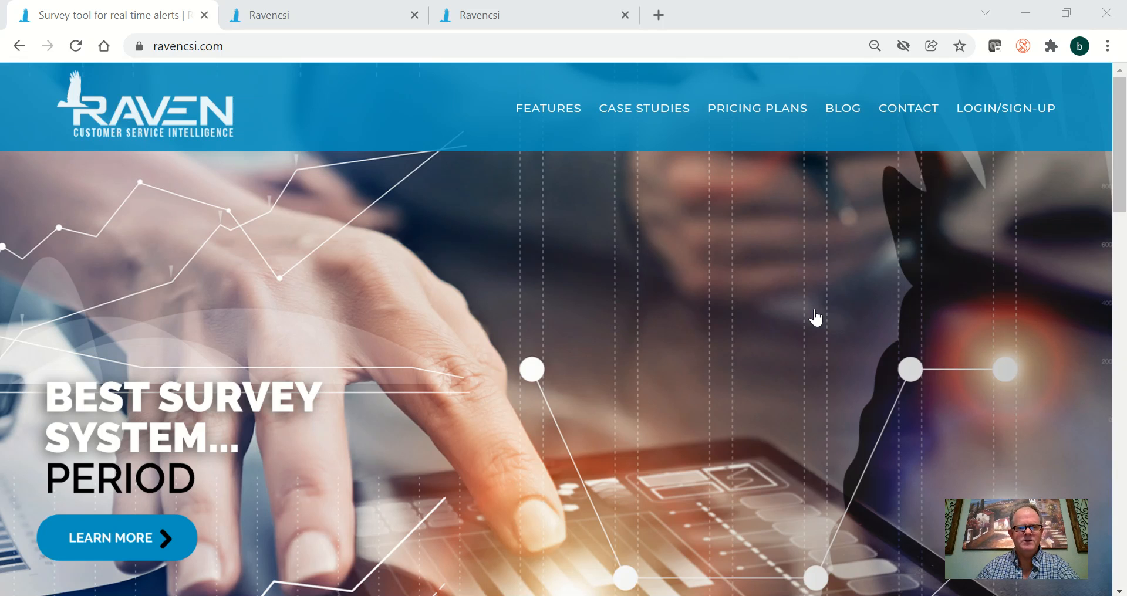
# Switch to the account manager dashboard and open the Sales Representative plan.
pyautogui.moveTo(991, 117)
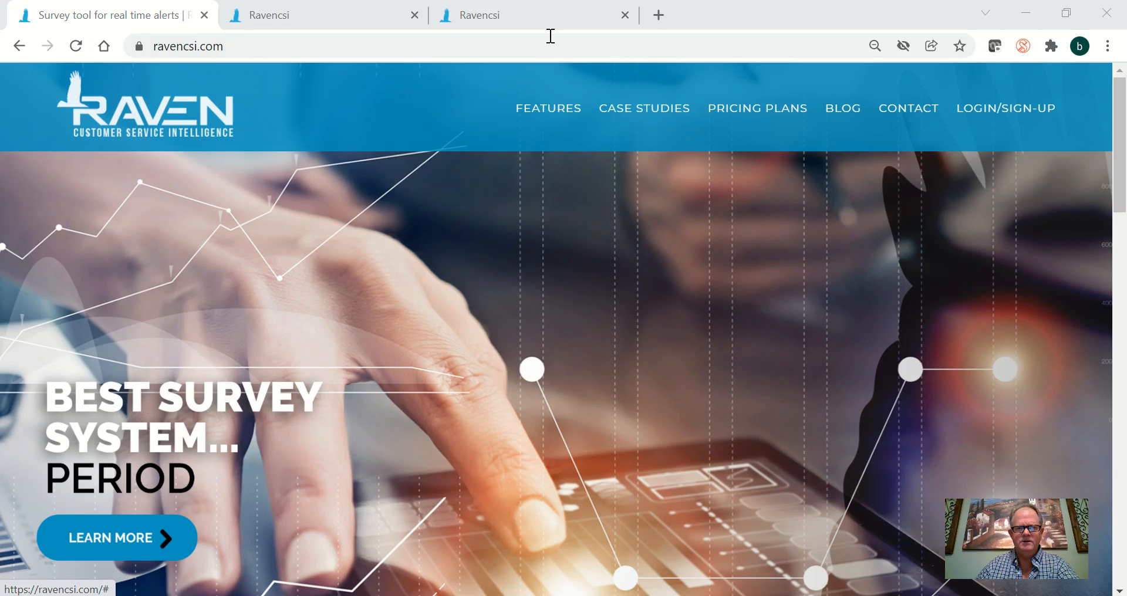
pyautogui.click(541, 18)
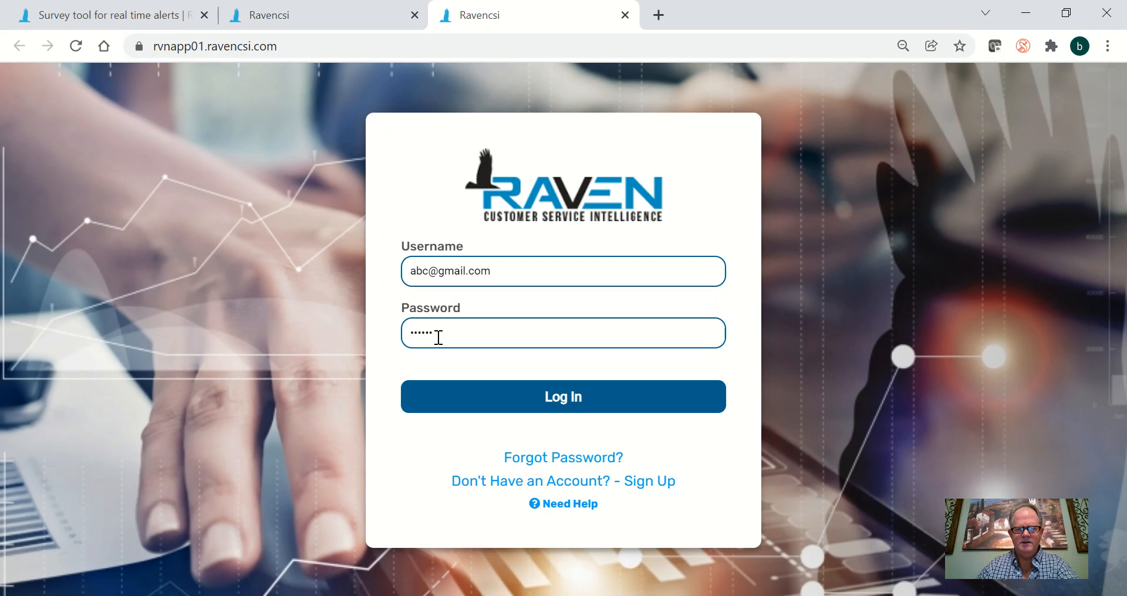
pyautogui.click(326, 16)
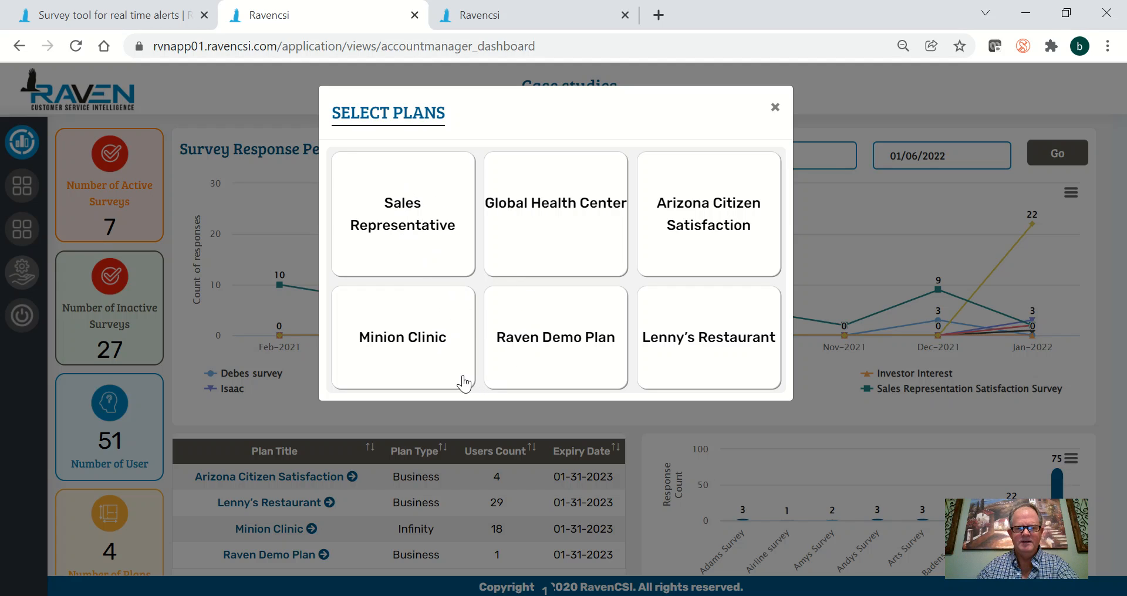
pyautogui.click(441, 267)
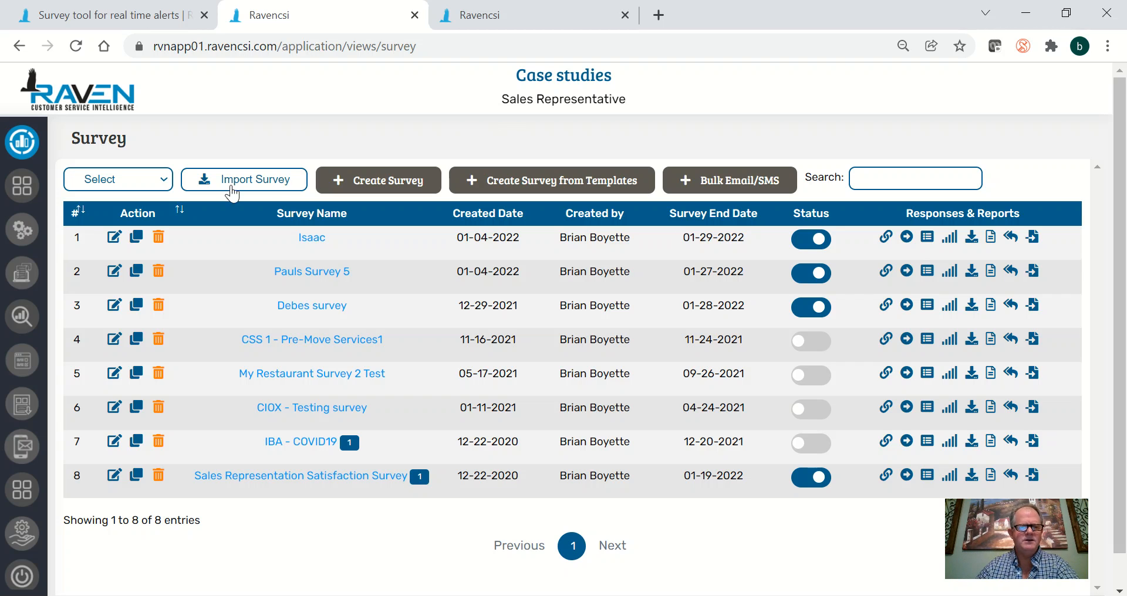
# Examine the options under General Settings, such as Users, Roles, Action List, Demographics and Categorization.
pyautogui.moveTo(30, 169)
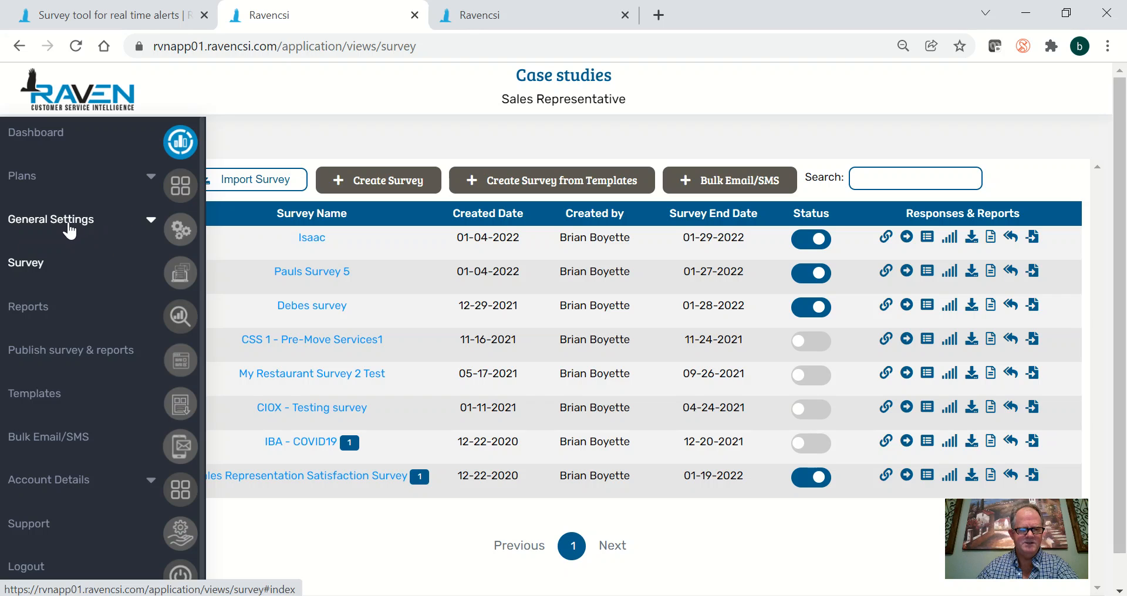
pyautogui.click(153, 223)
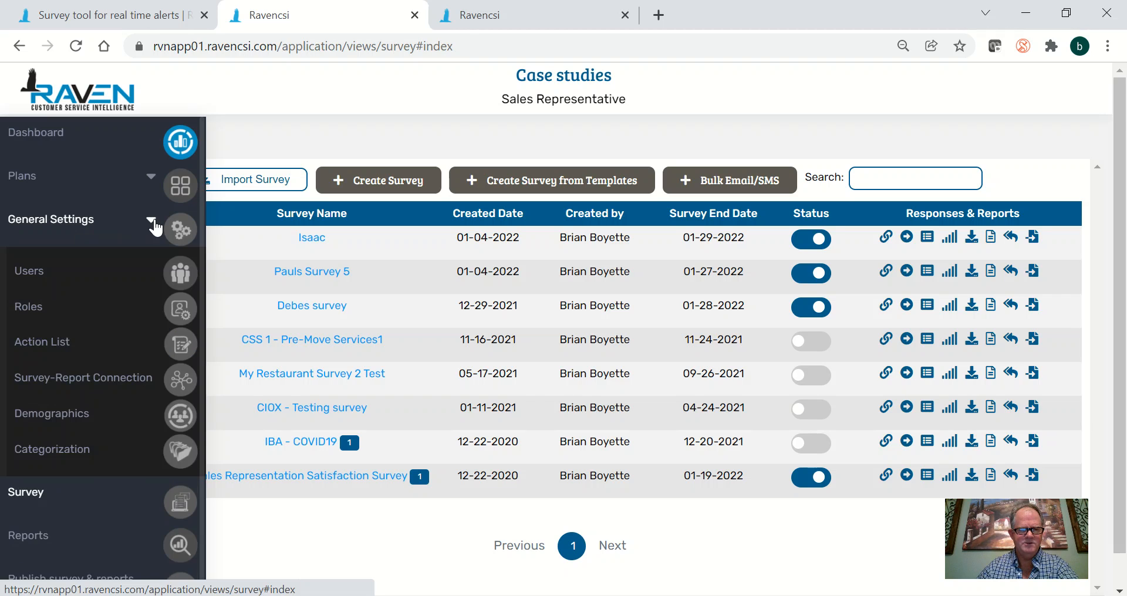
pyautogui.click(154, 223)
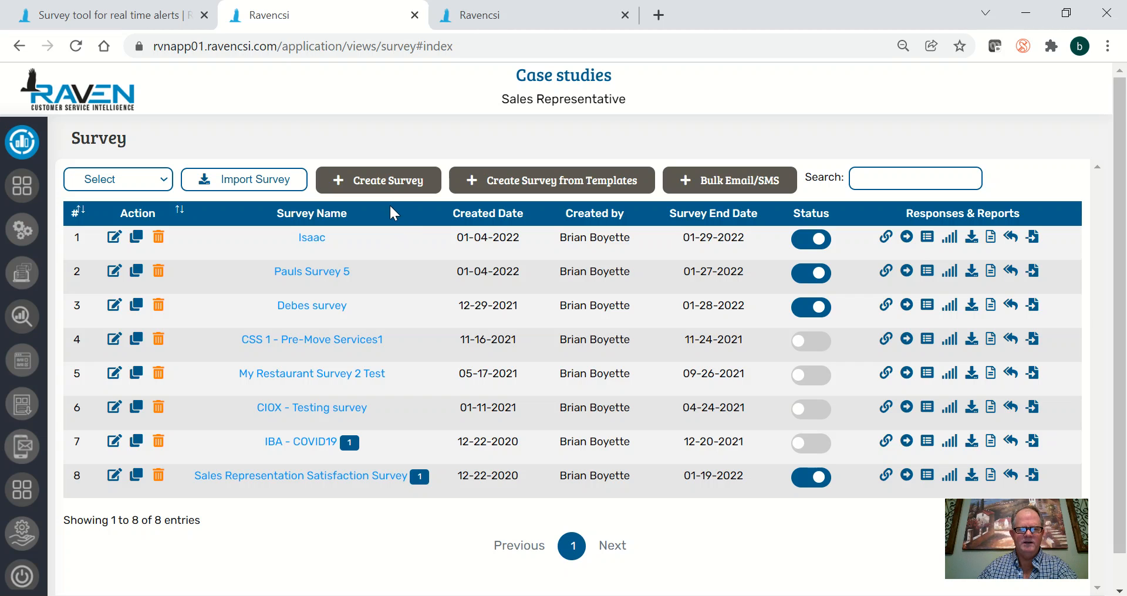
# Start a new blank survey and name it "Testing Survey Users".
pyautogui.click(385, 186)
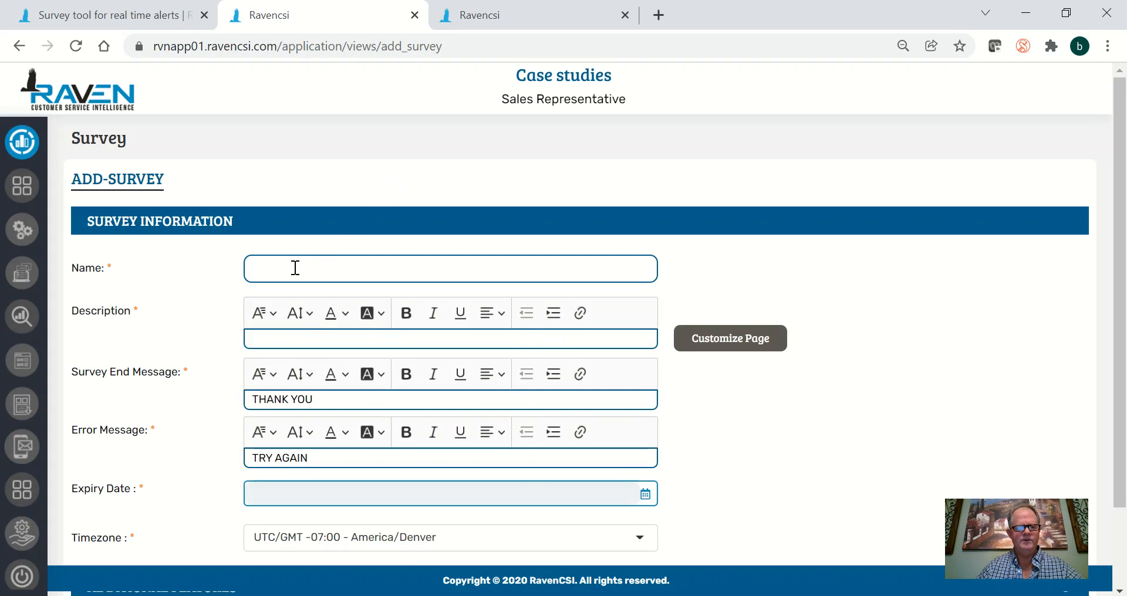
pyautogui.click(296, 267)
pyautogui.write('Tes')
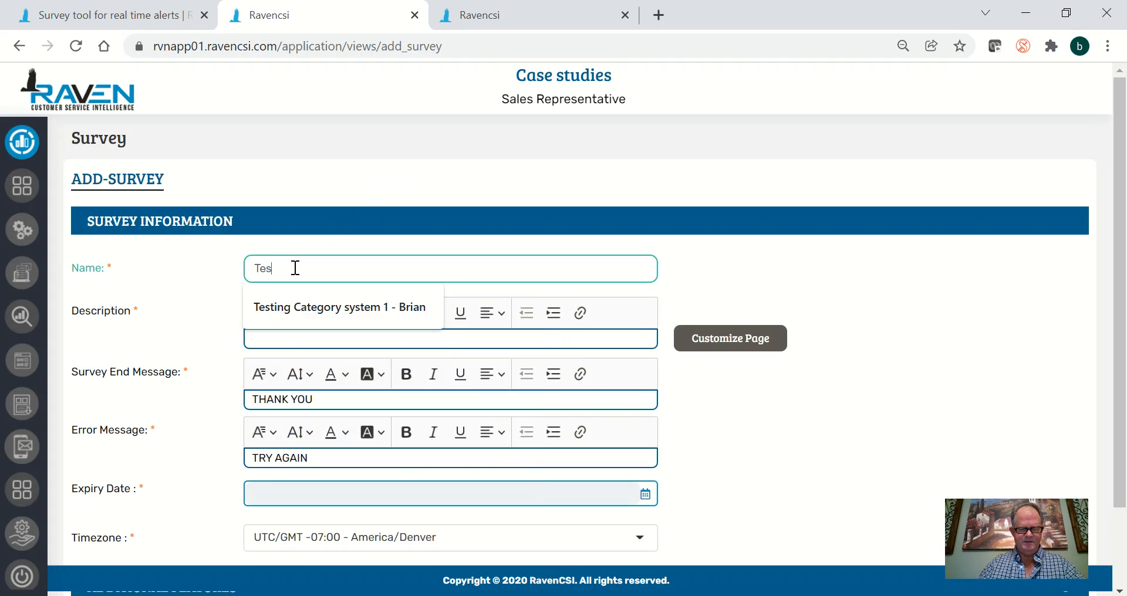
pyautogui.write('ting Sur')
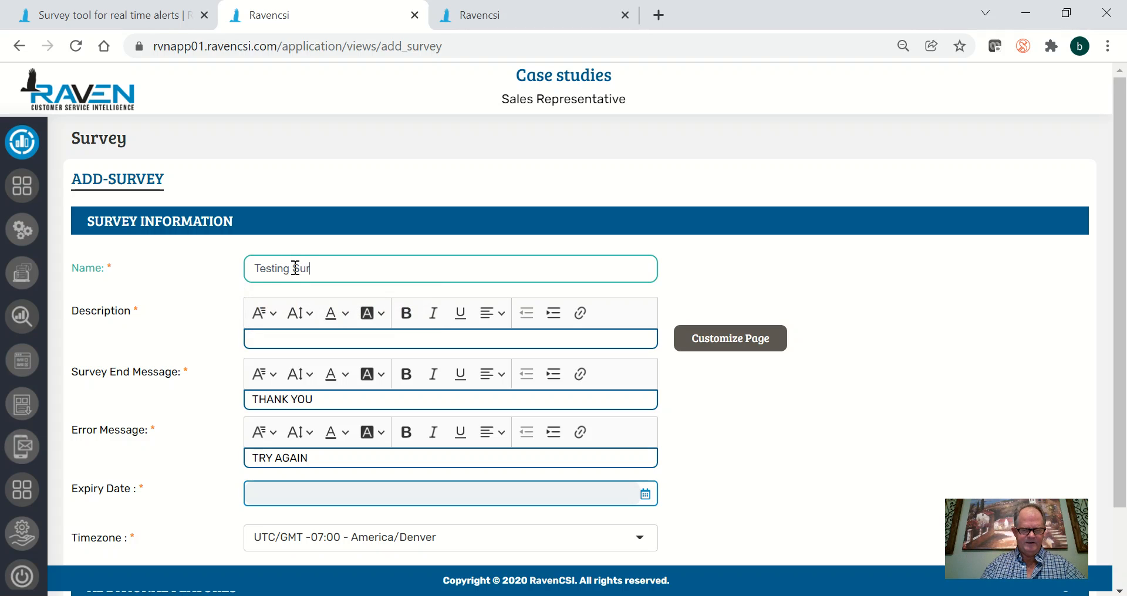
pyautogui.write('vey Users')
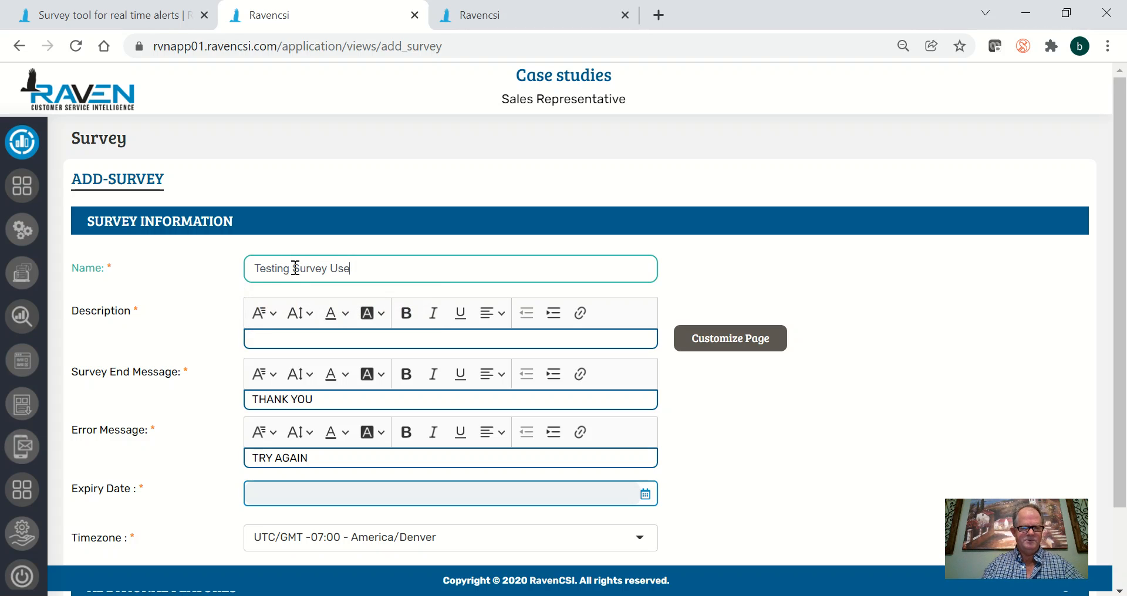
# Enter "Please provide feedback" as the survey description.
pyautogui.click(277, 340)
pyautogui.write('P')
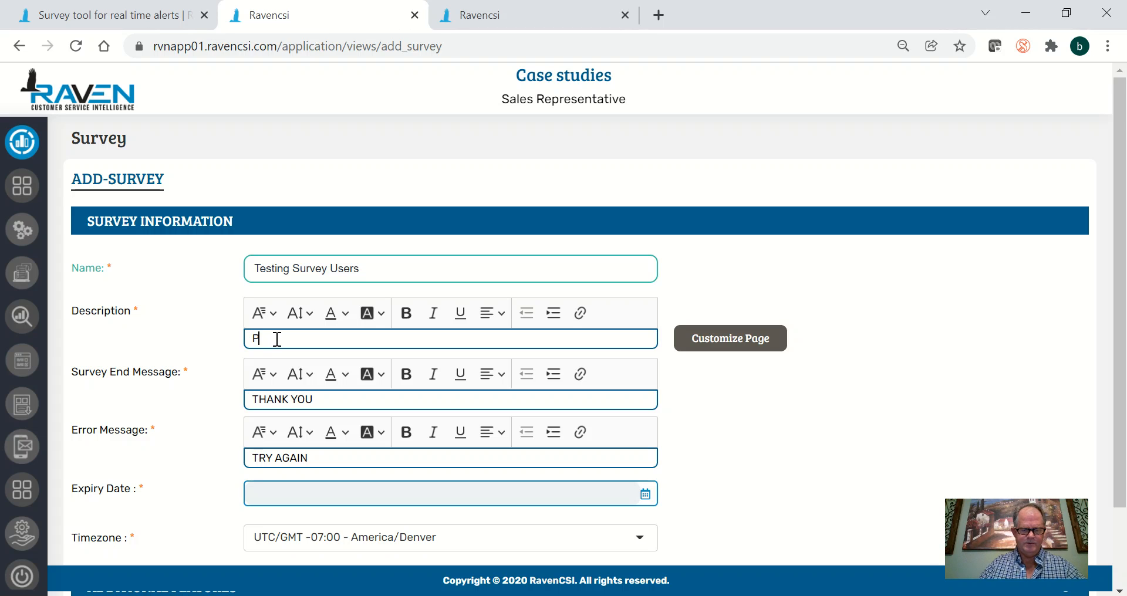
pyautogui.write('lease provide')
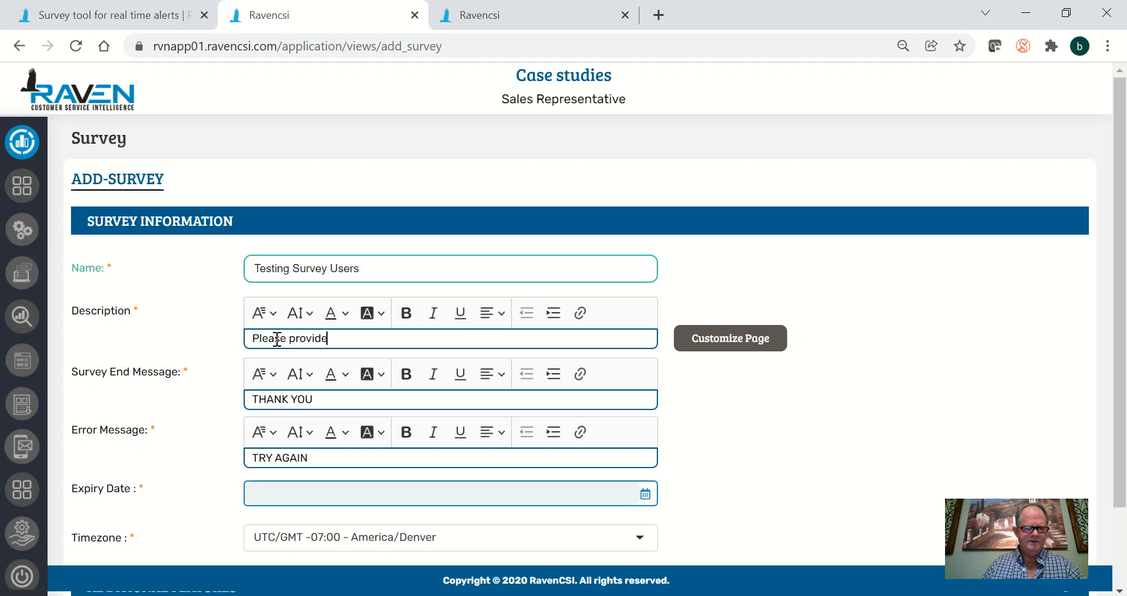
pyautogui.write(' feedback')
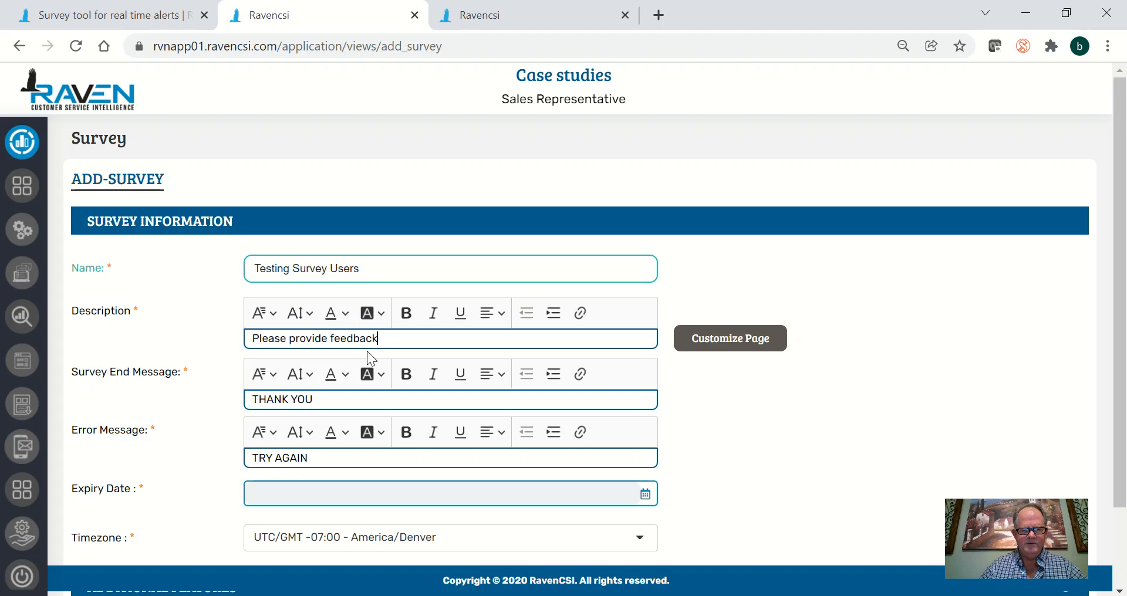
# Make the whole survey description bold and give it a larger font size.
pyautogui.moveTo(376, 338); pyautogui.dragTo(233, 345)
pyautogui.click(407, 315)
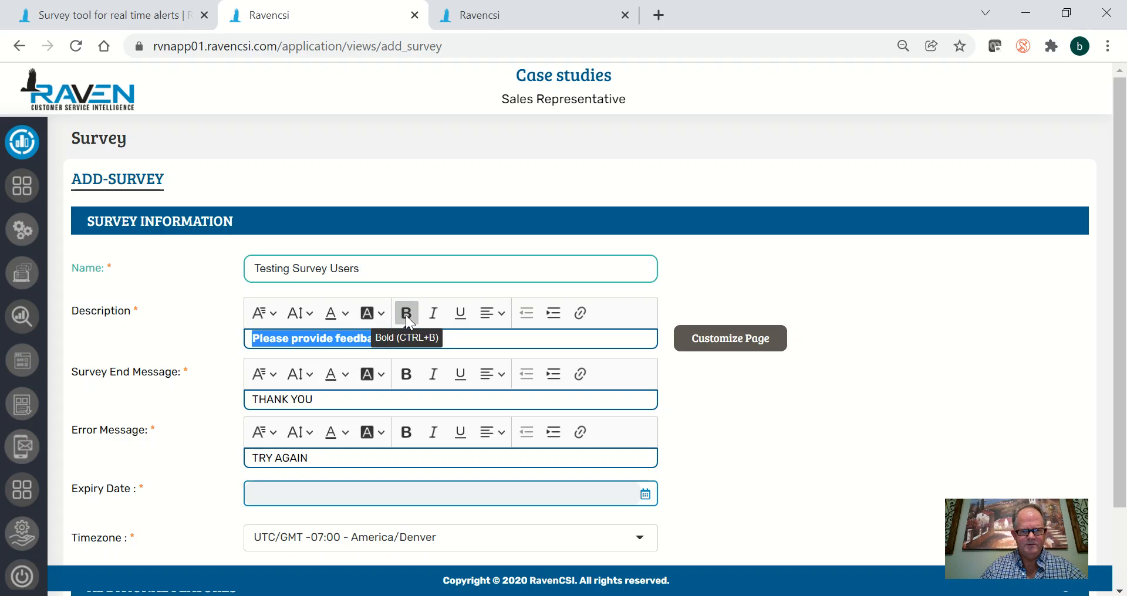
pyautogui.click(311, 315)
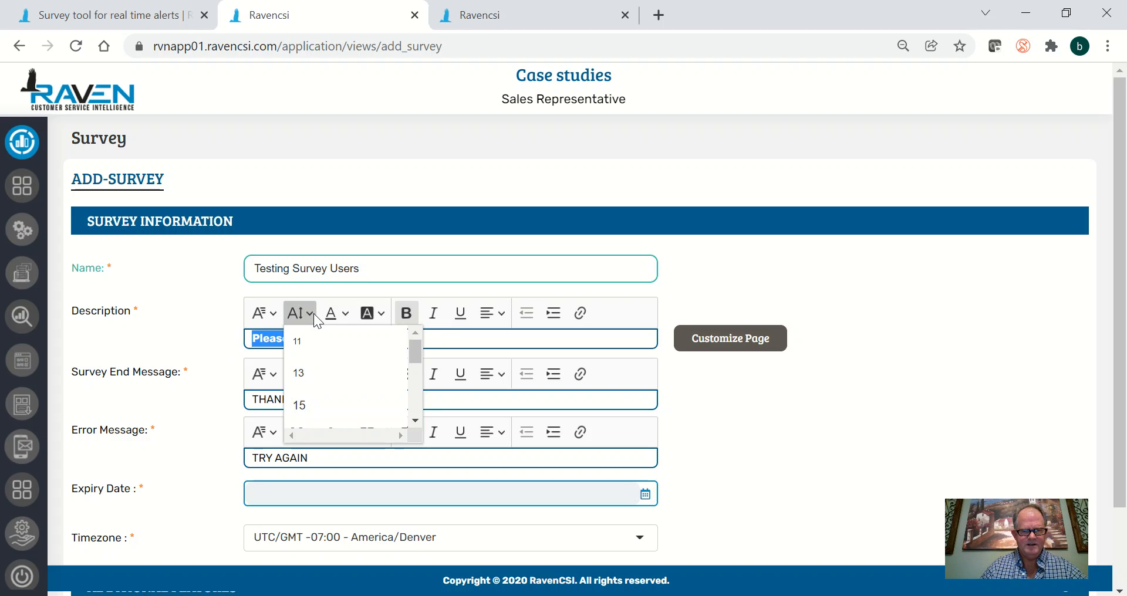
pyautogui.scroll(-2, 306, 416)
pyautogui.click(304, 416)
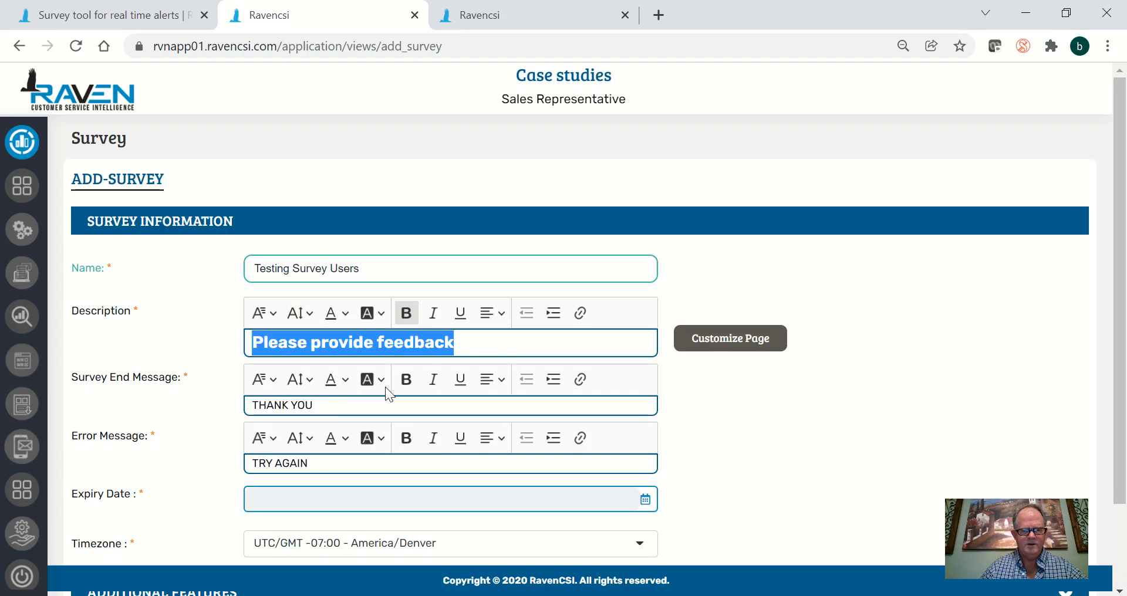
pyautogui.click(506, 343)
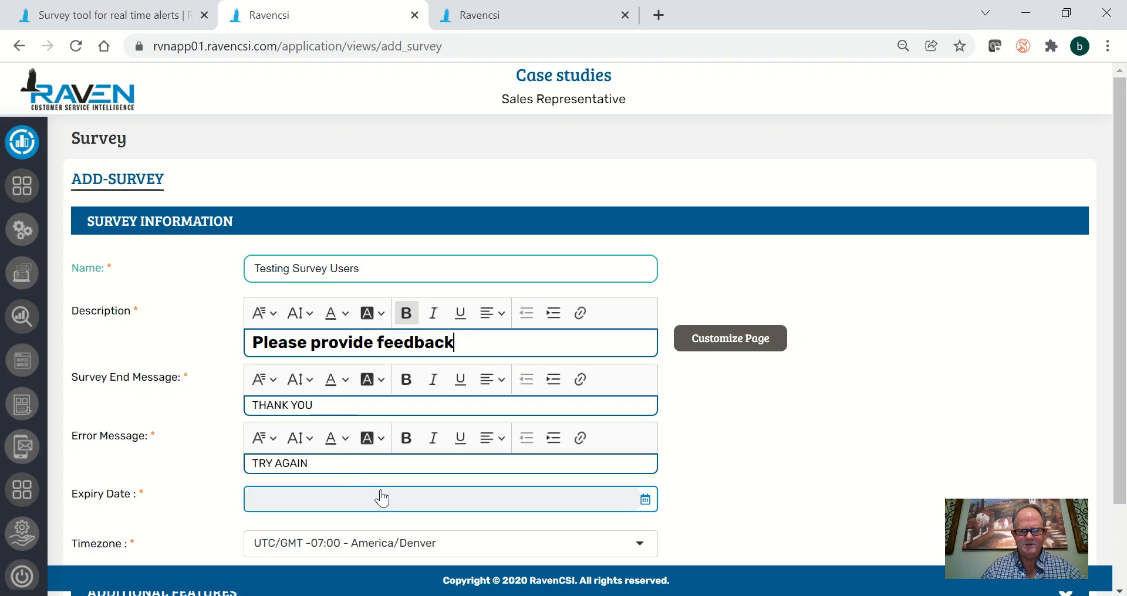
# Set the survey's expiry date to 01/31/2022 and check the available timezones without changing the selection.
pyautogui.scroll(-2, 708, 501)
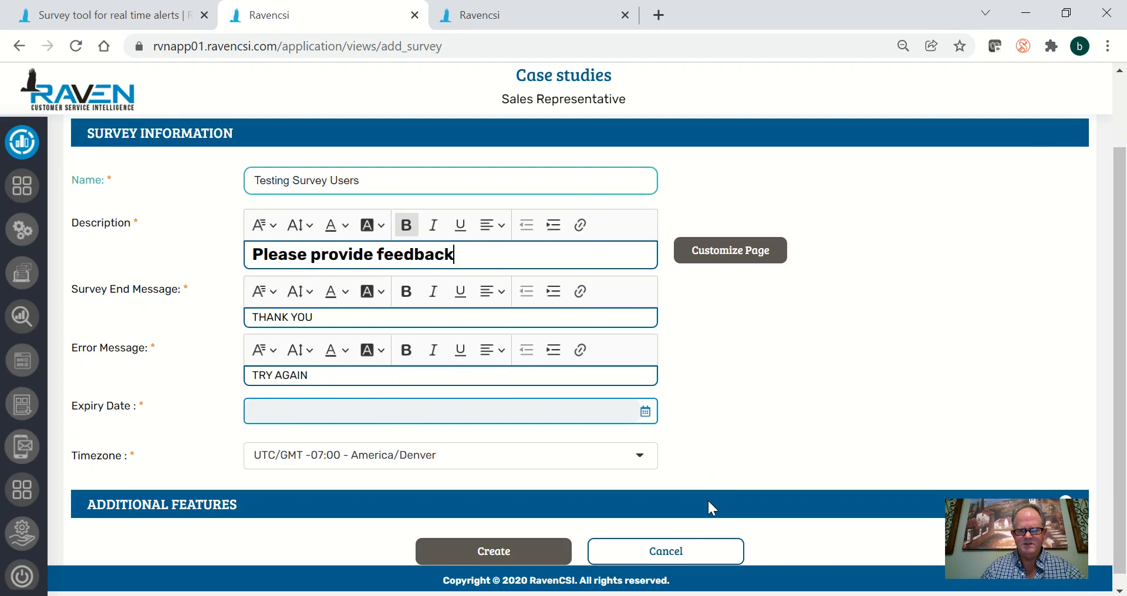
pyautogui.click(645, 413)
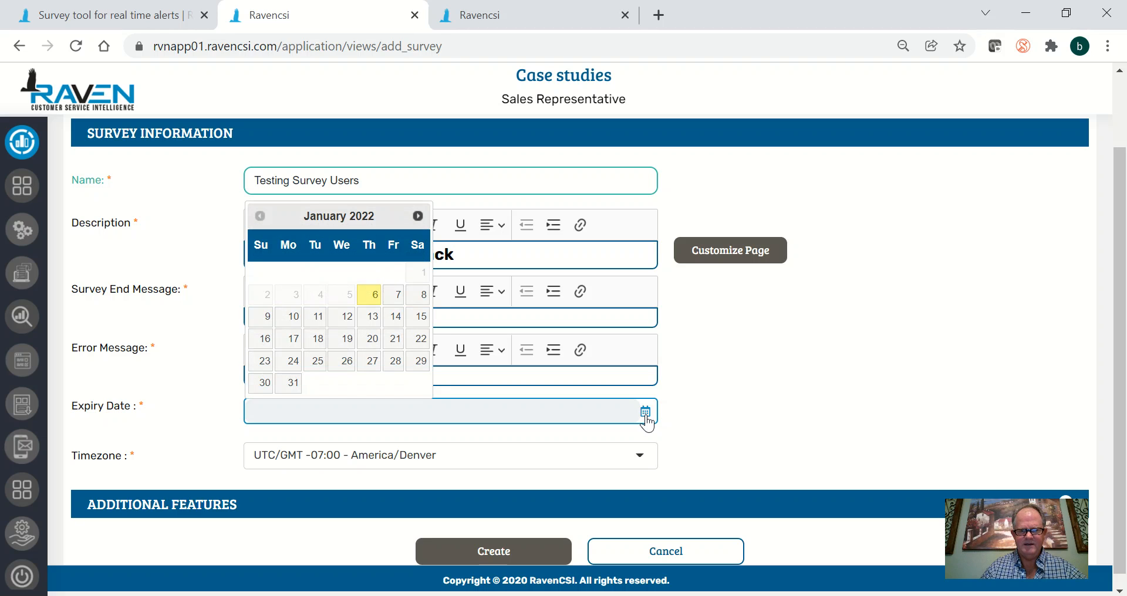
pyautogui.click(291, 384)
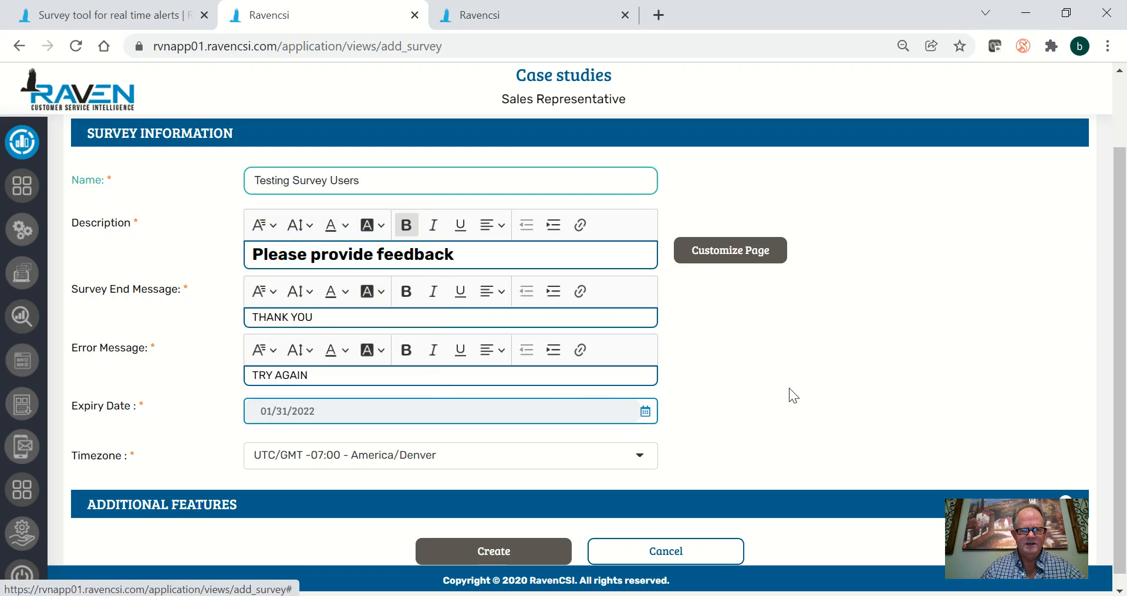
pyautogui.click(499, 463)
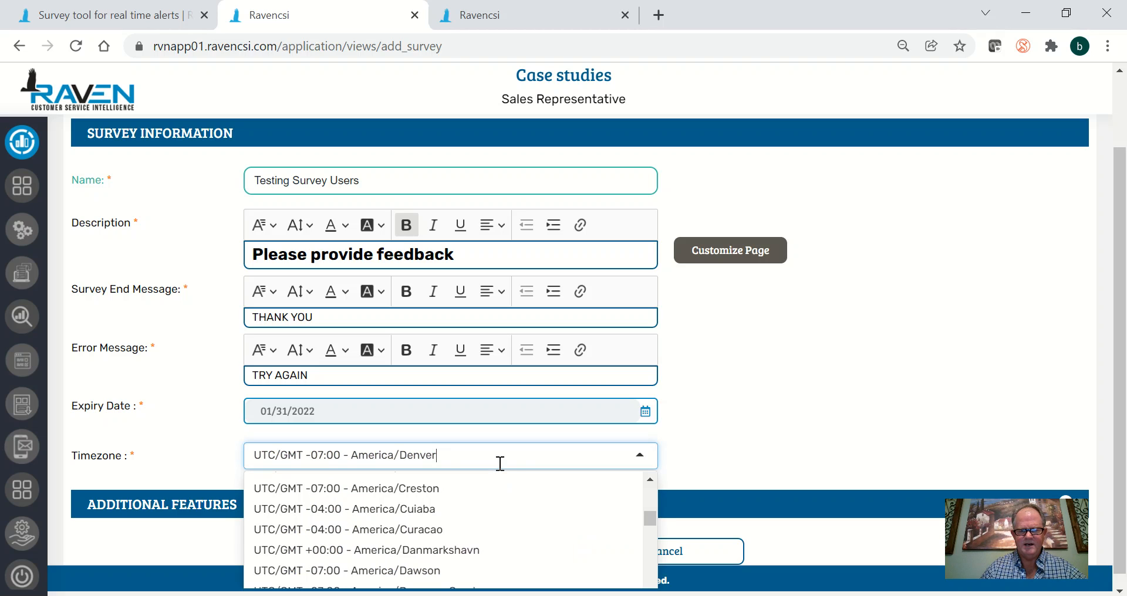
pyautogui.click(763, 463)
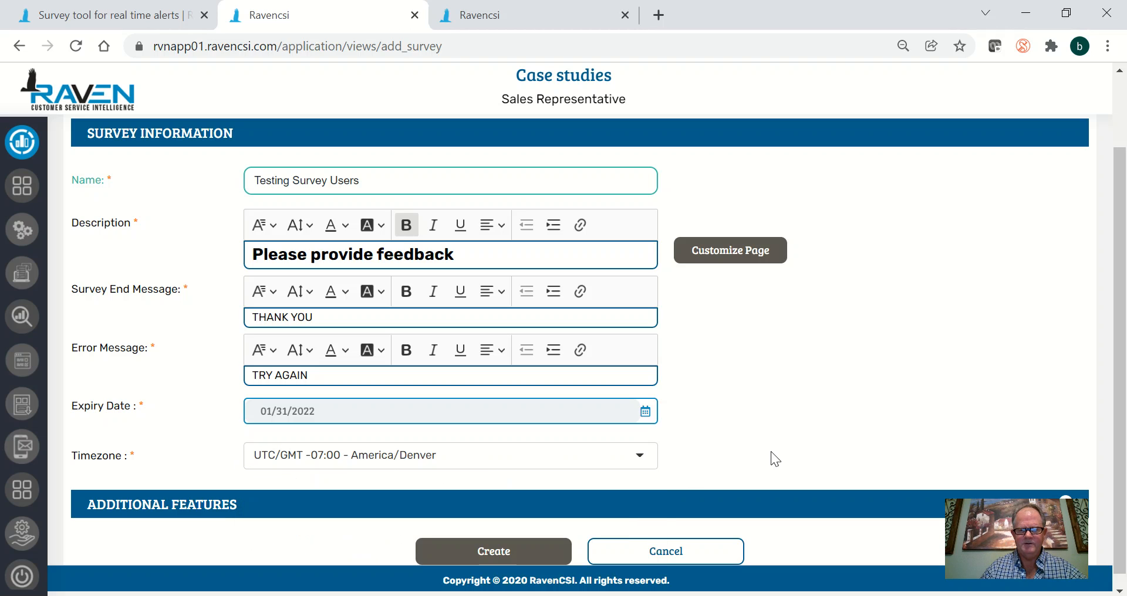
# Examine the page customization options for question header, logo and background, including the background color picker, without applying any.
pyautogui.click(724, 252)
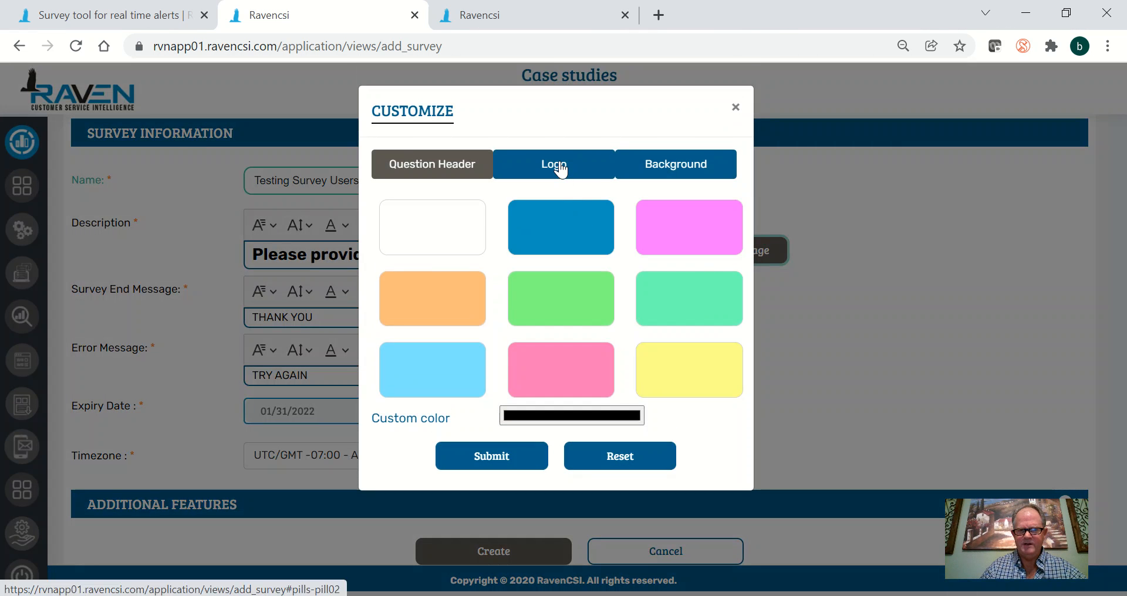
pyautogui.click(566, 178)
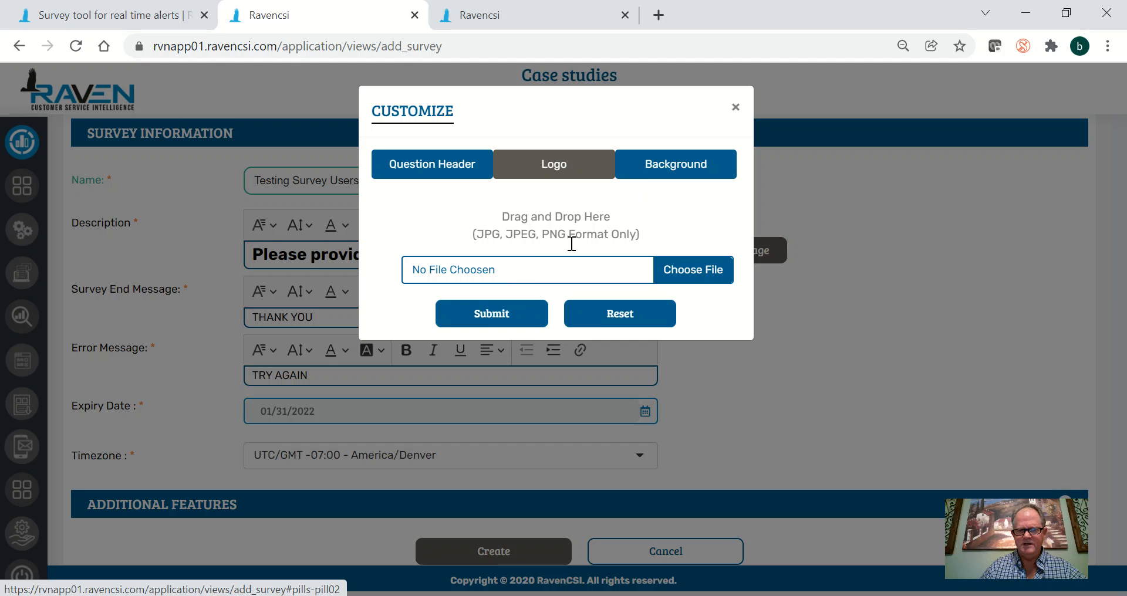
pyautogui.click(684, 170)
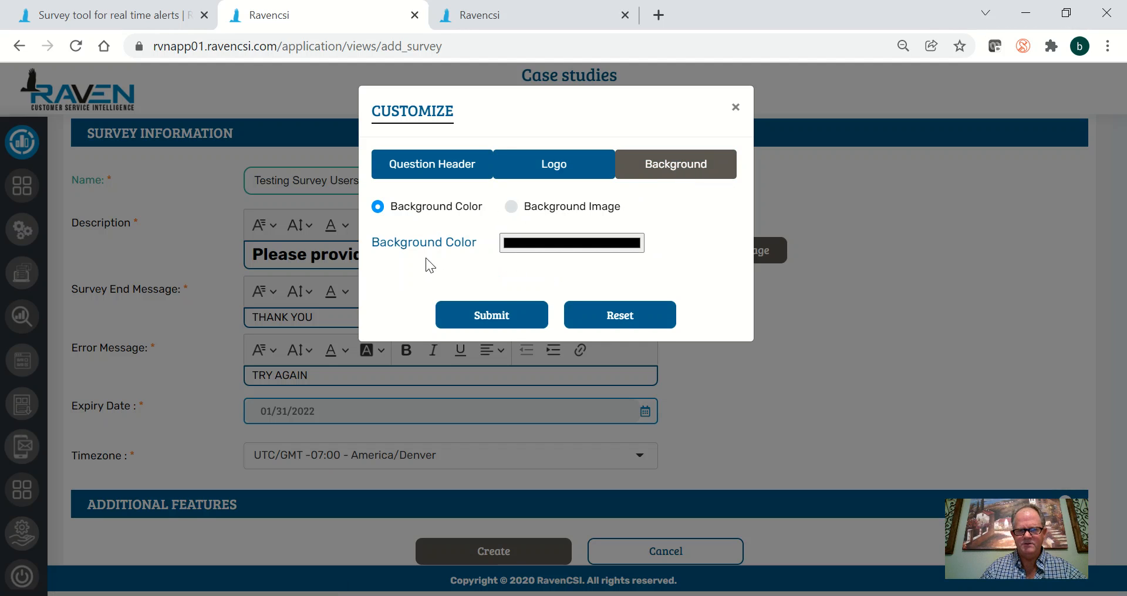
pyautogui.click(548, 242)
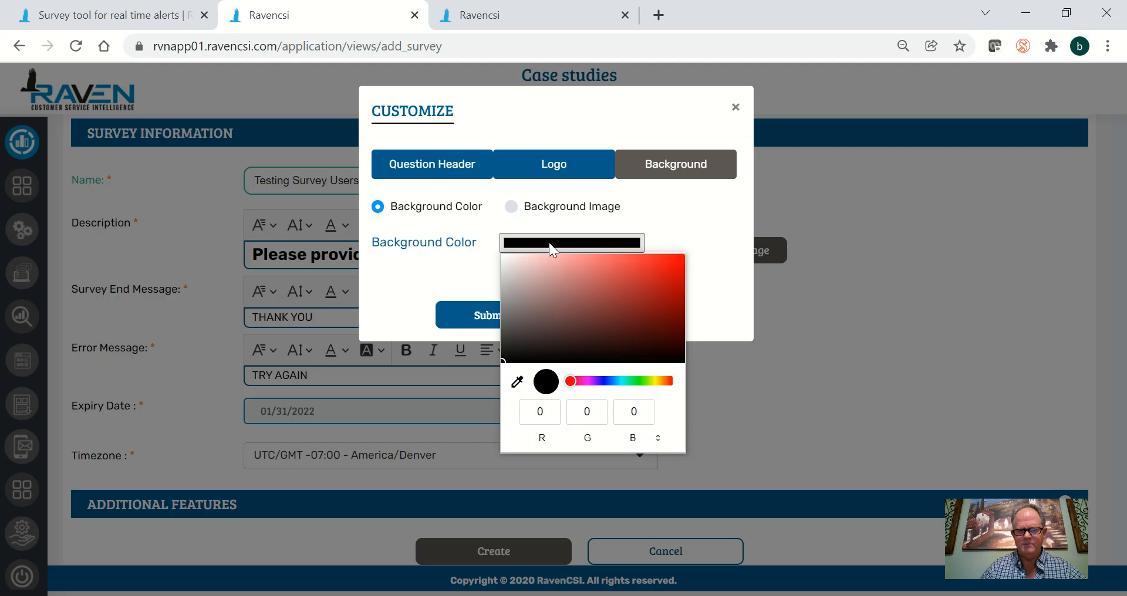
pyautogui.click(728, 238)
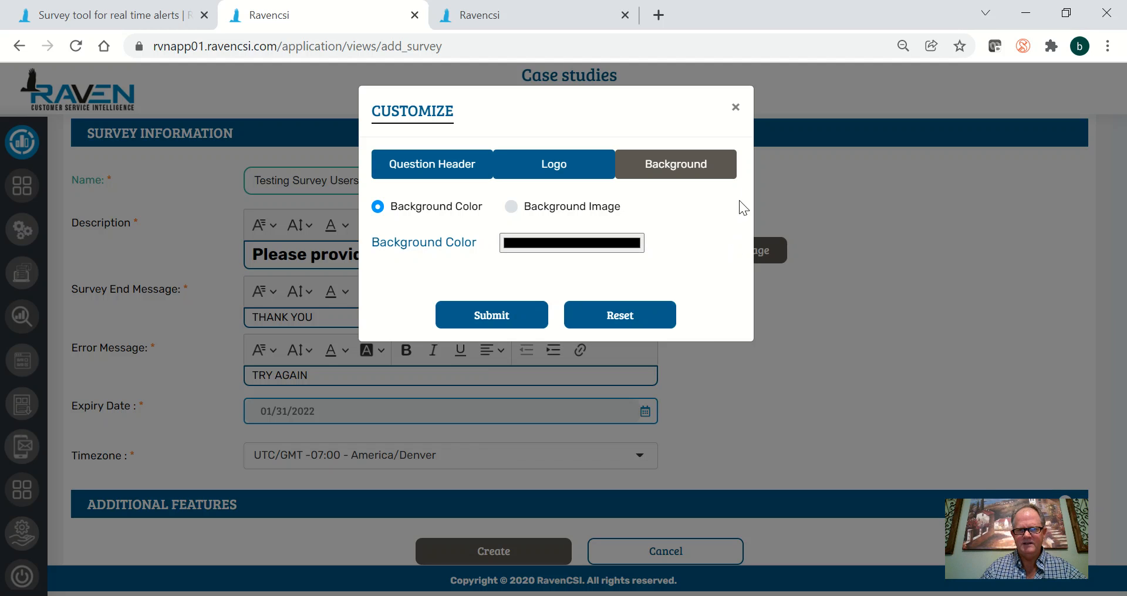
pyautogui.click(735, 107)
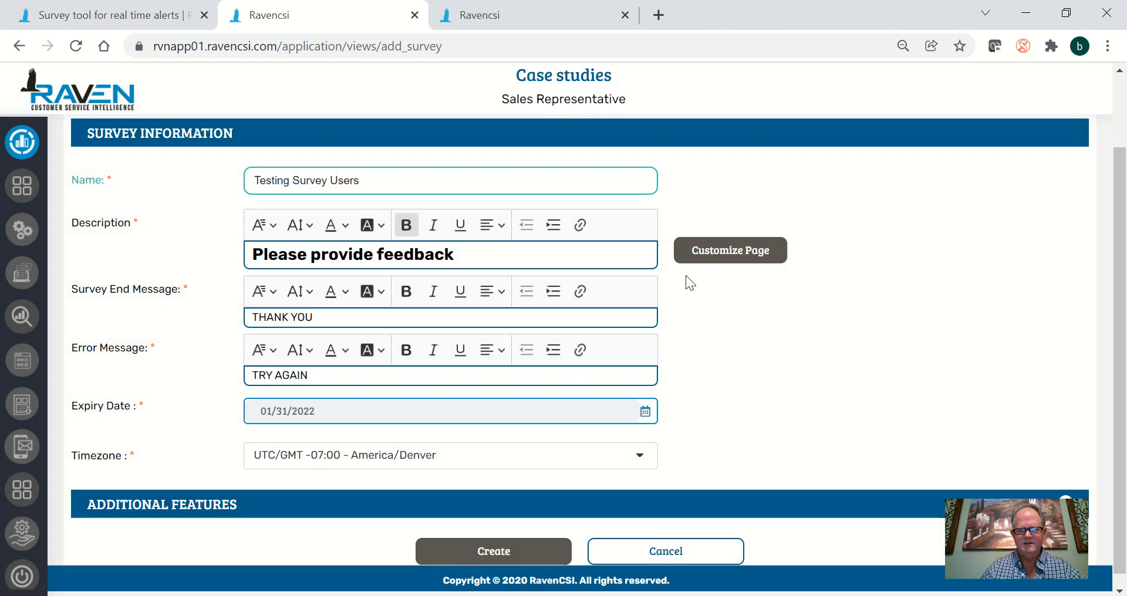
# Create the survey and replace the first page's title text with "Hello from Raven".
pyautogui.click(507, 551)
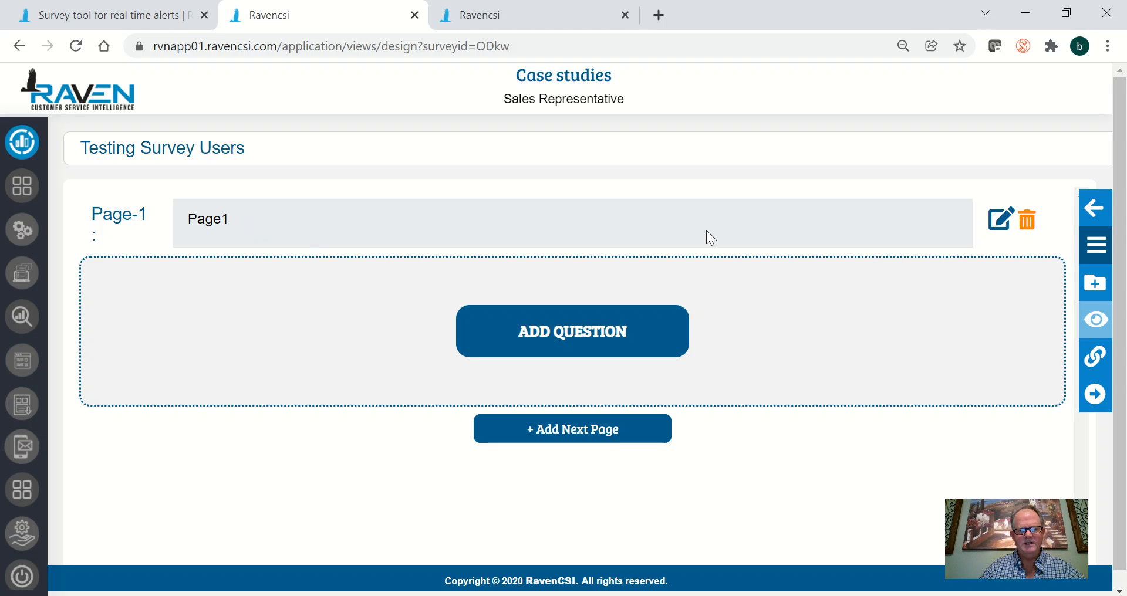
pyautogui.click(1002, 221)
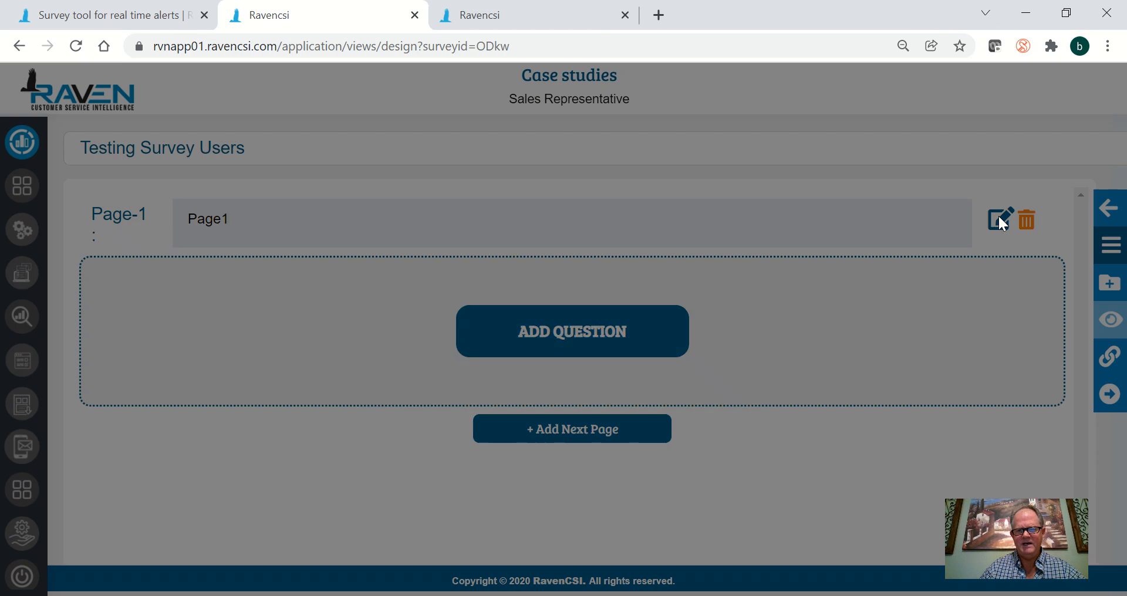
pyautogui.moveTo(428, 382); pyautogui.dragTo(380, 387)
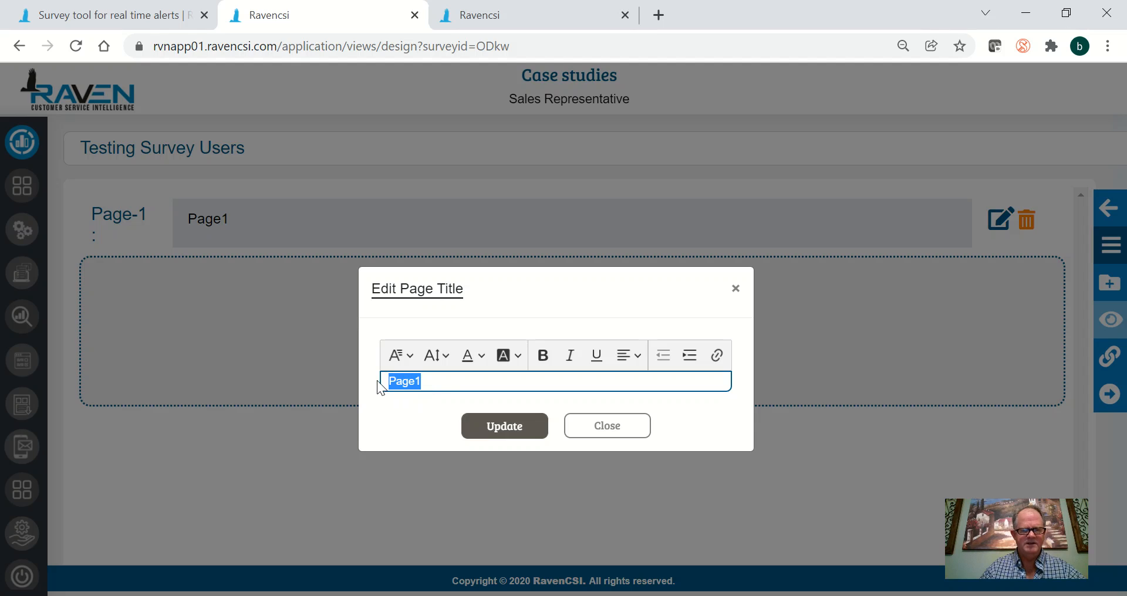
pyautogui.write('Hel')
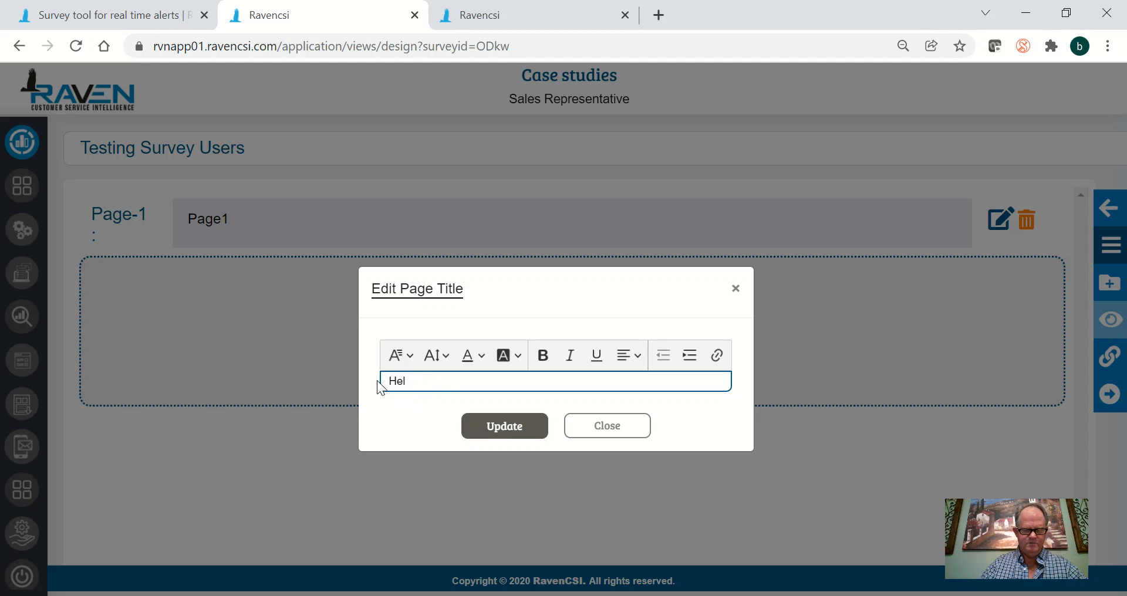
pyautogui.write('lo from Raven')
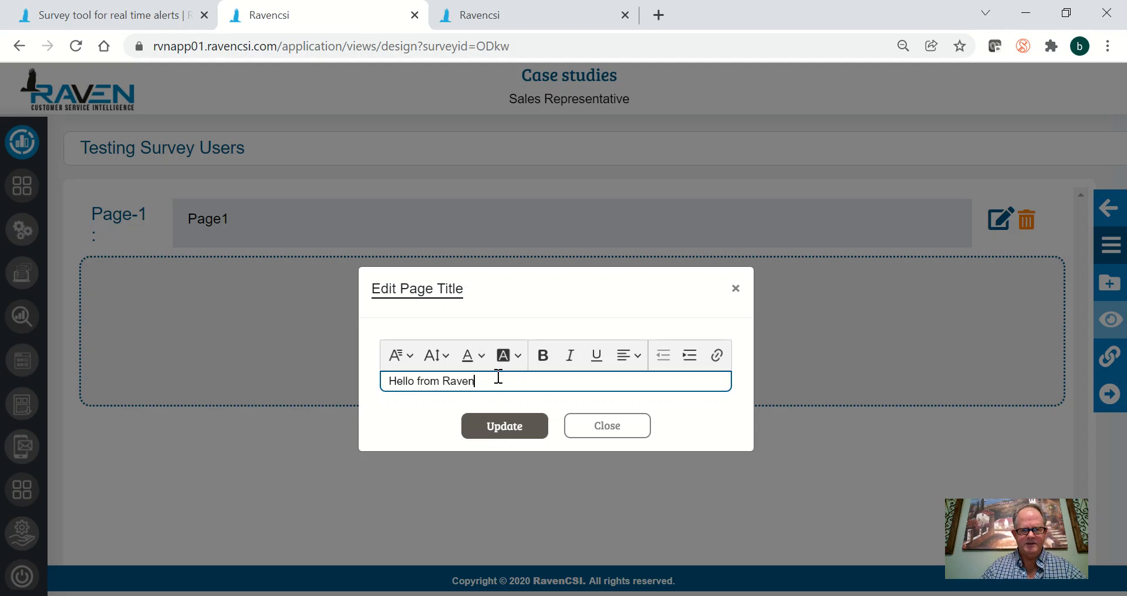
# Make the first page's title text bold and save the title.
pyautogui.moveTo(499, 378); pyautogui.dragTo(375, 382)
pyautogui.click(538, 357)
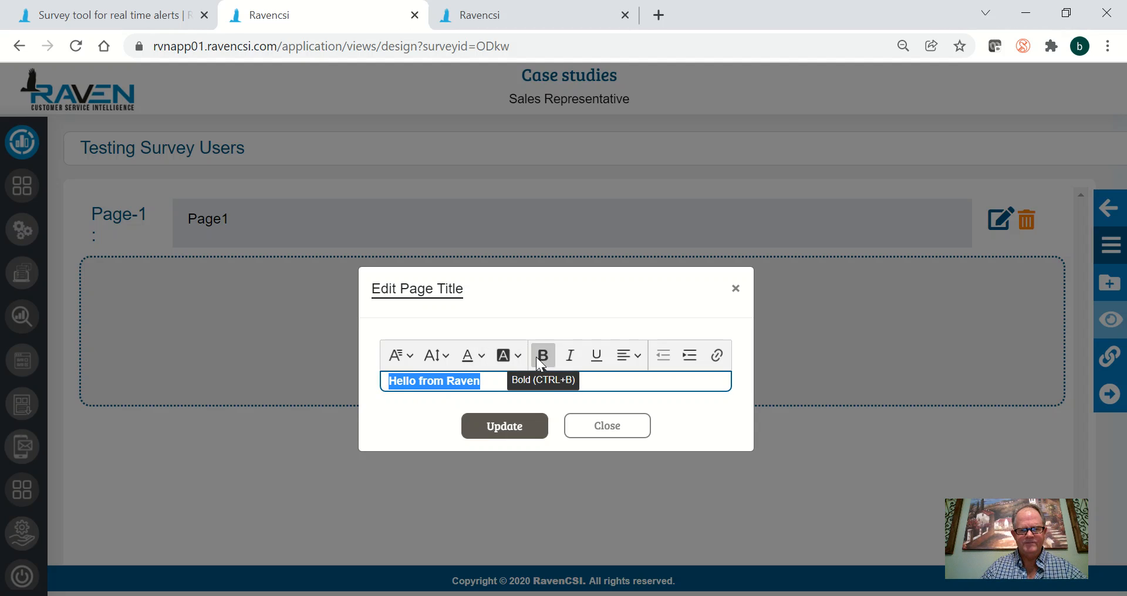
pyautogui.click(519, 427)
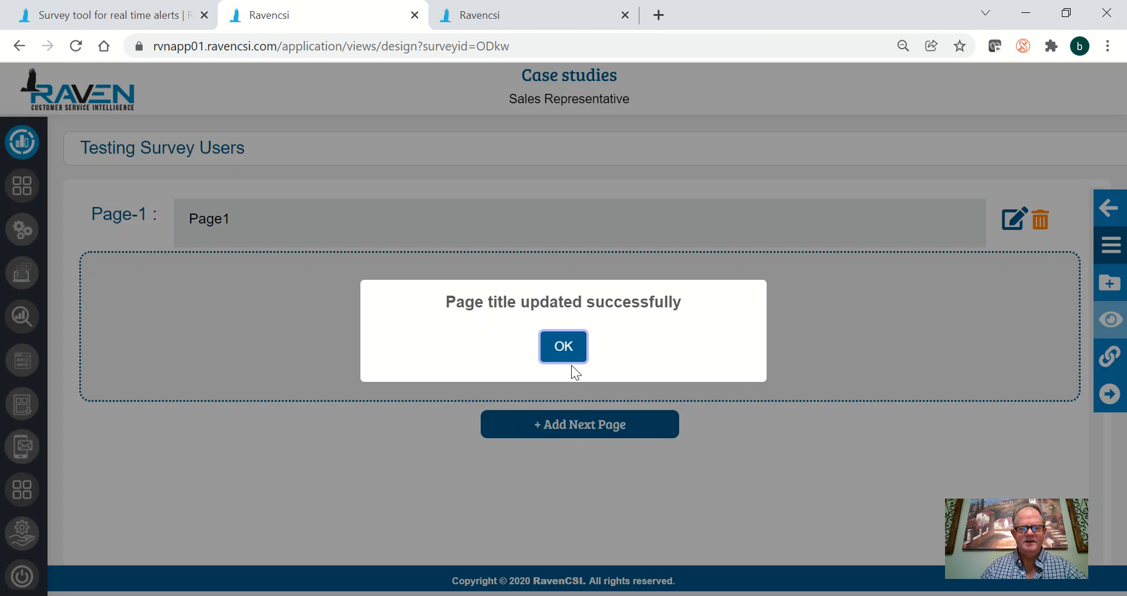
pyautogui.click(572, 357)
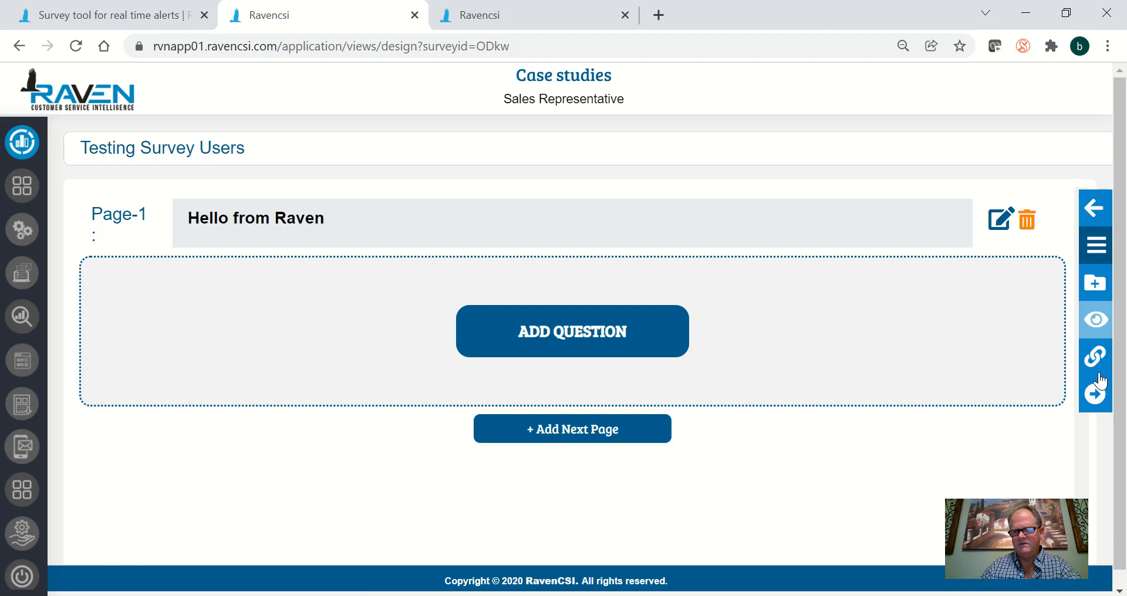
# Start a new Emoji question on the first page with a 5 Scale and the Faces icon type.
pyautogui.click(581, 346)
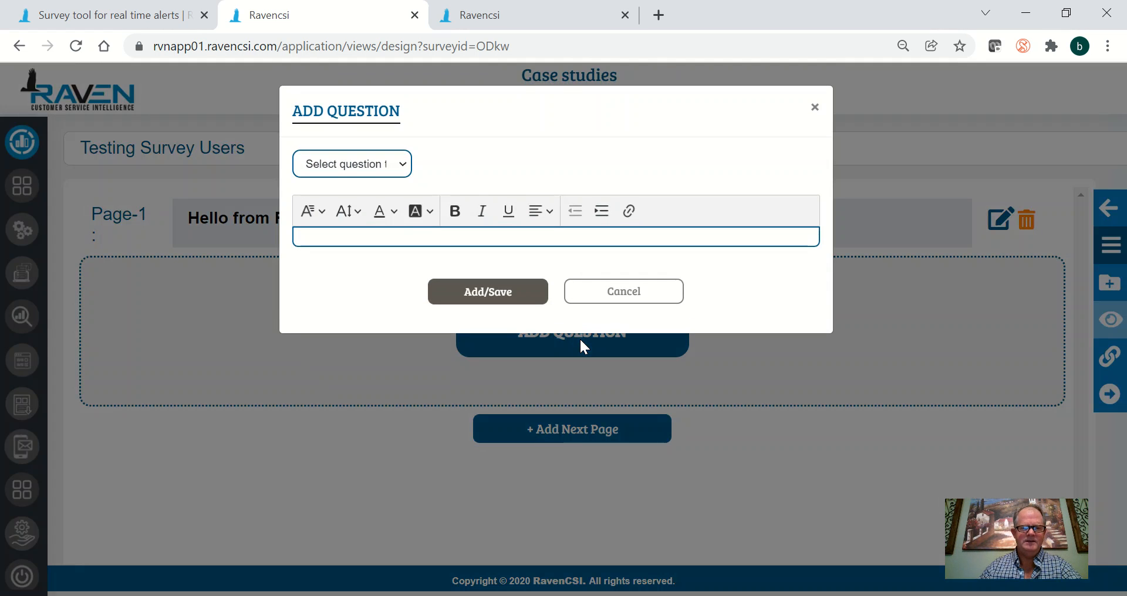
pyautogui.click(356, 173)
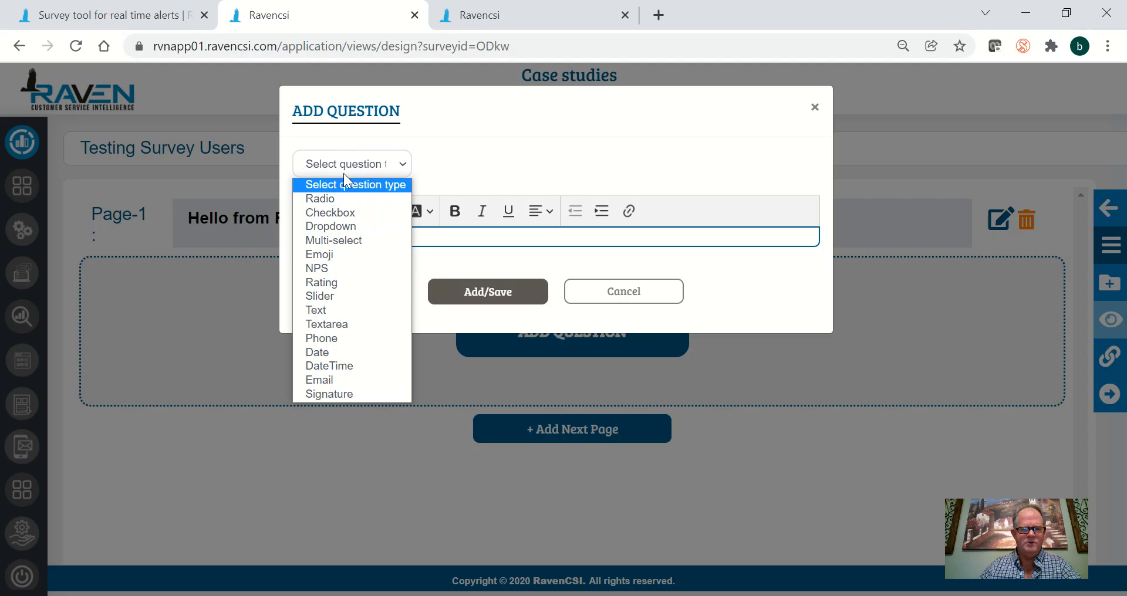
pyautogui.click(325, 256)
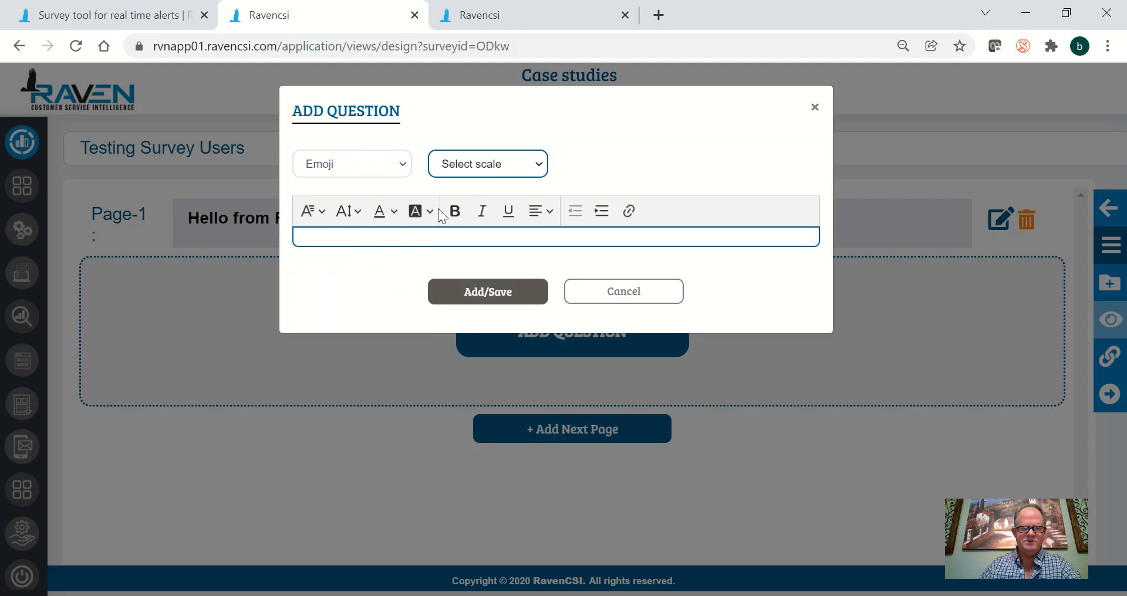
pyautogui.click(480, 169)
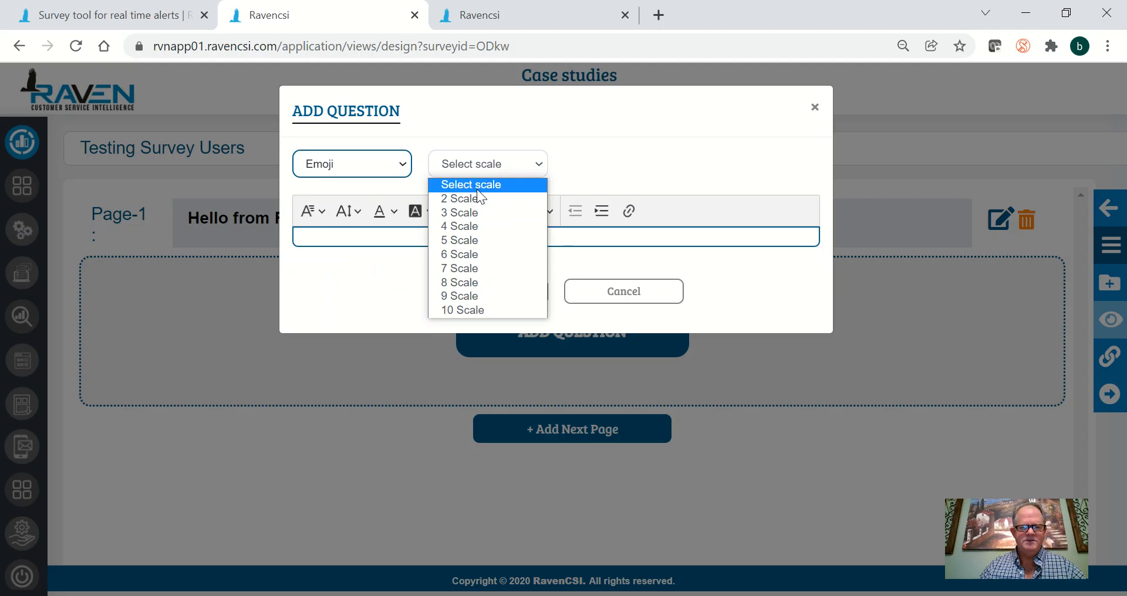
pyautogui.click(468, 240)
pyautogui.click(617, 172)
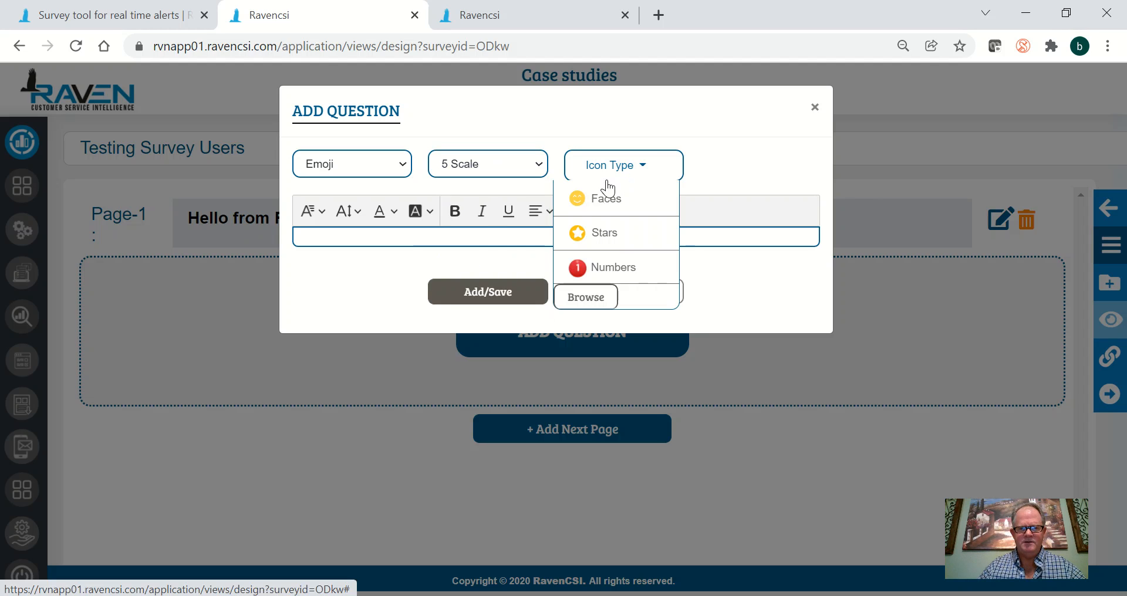
pyautogui.click(596, 199)
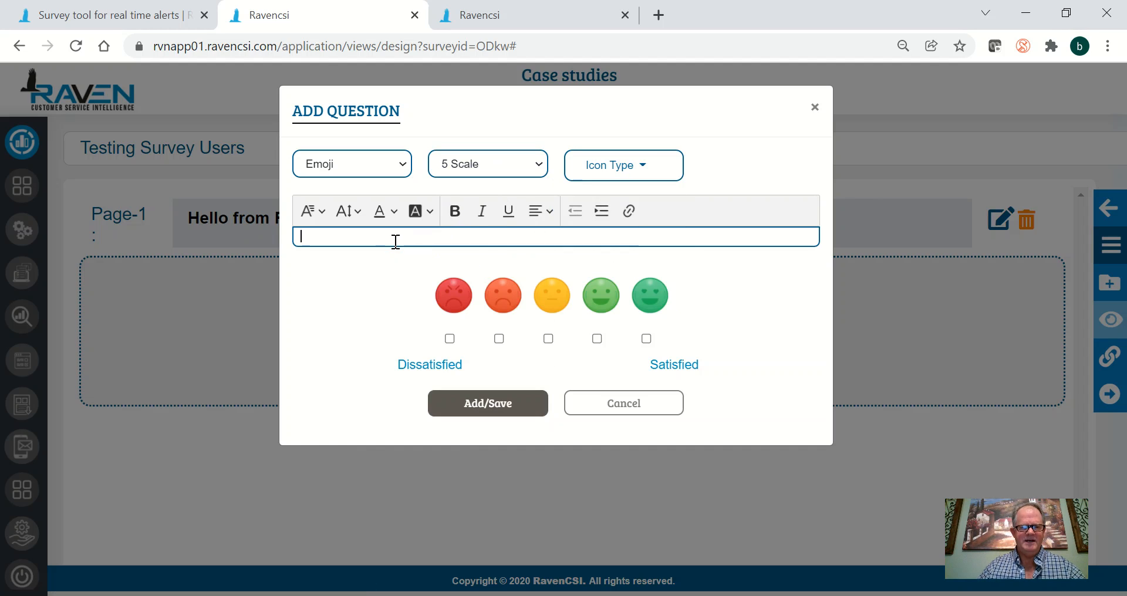
# Enter "Please rate us" as the emoji question's text, make it bold and save the question.
pyautogui.write('PLease rate us')
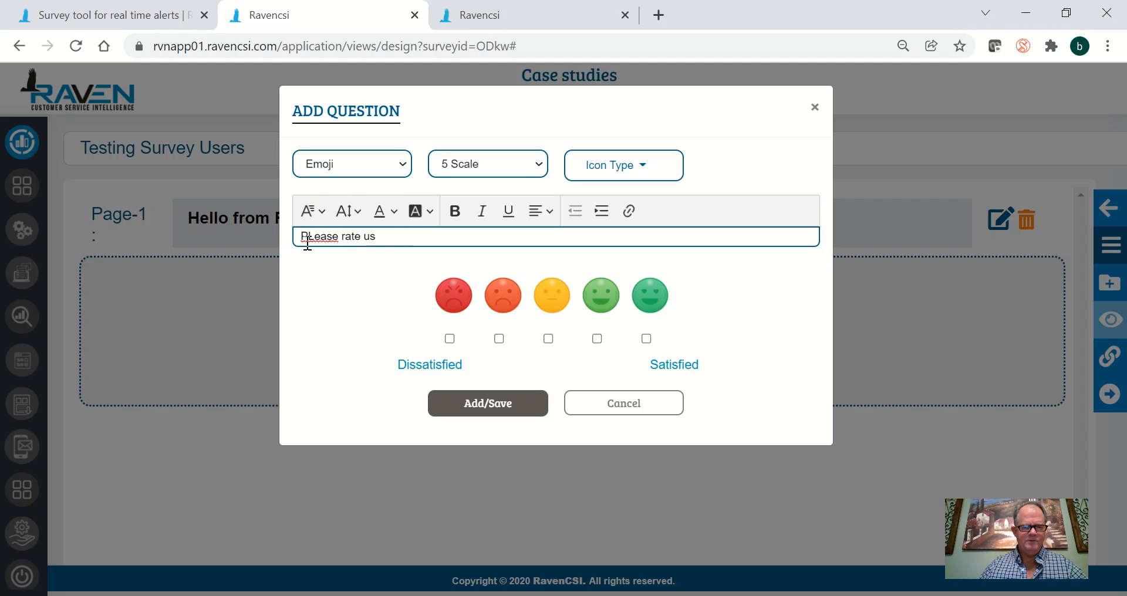
pyautogui.moveTo(308, 237); pyautogui.dragTo(314, 240)
pyautogui.write('l')
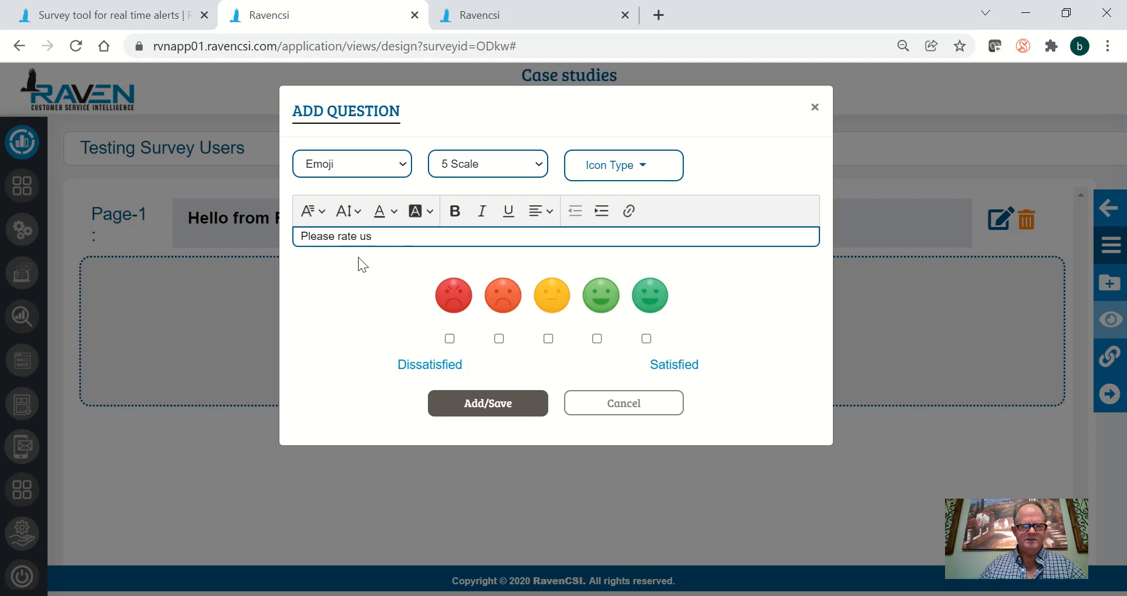
pyautogui.moveTo(392, 236); pyautogui.dragTo(297, 253)
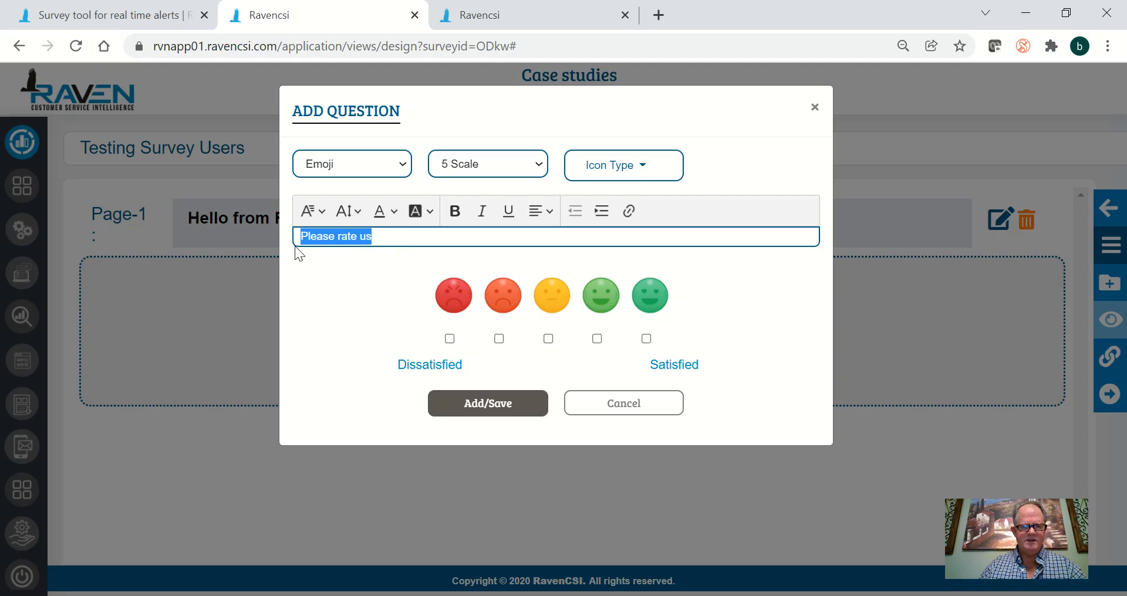
pyautogui.click(454, 211)
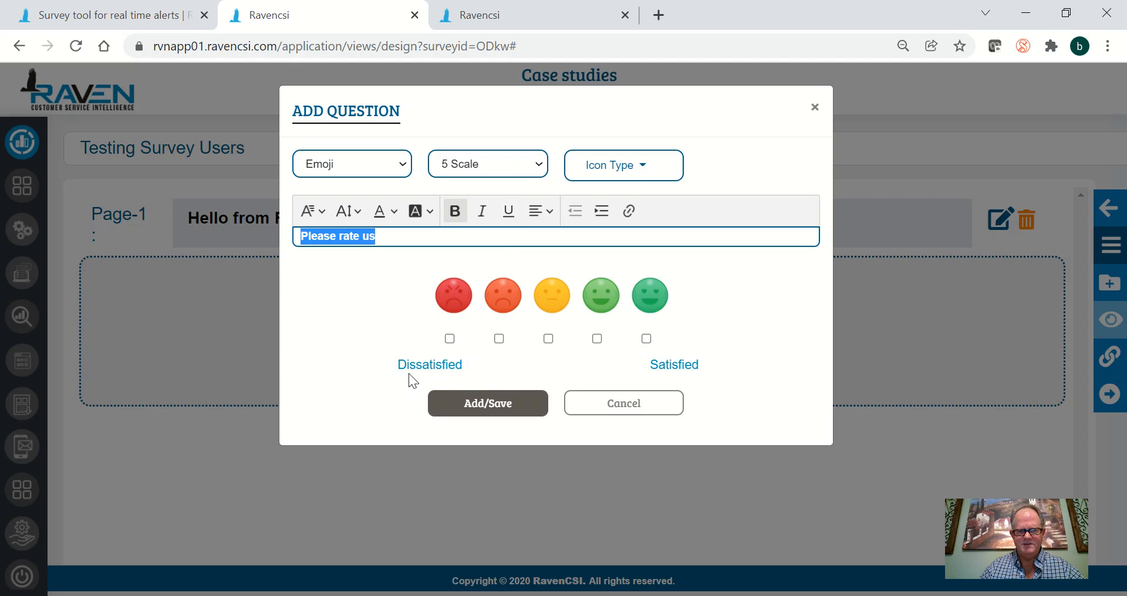
pyautogui.click(504, 417)
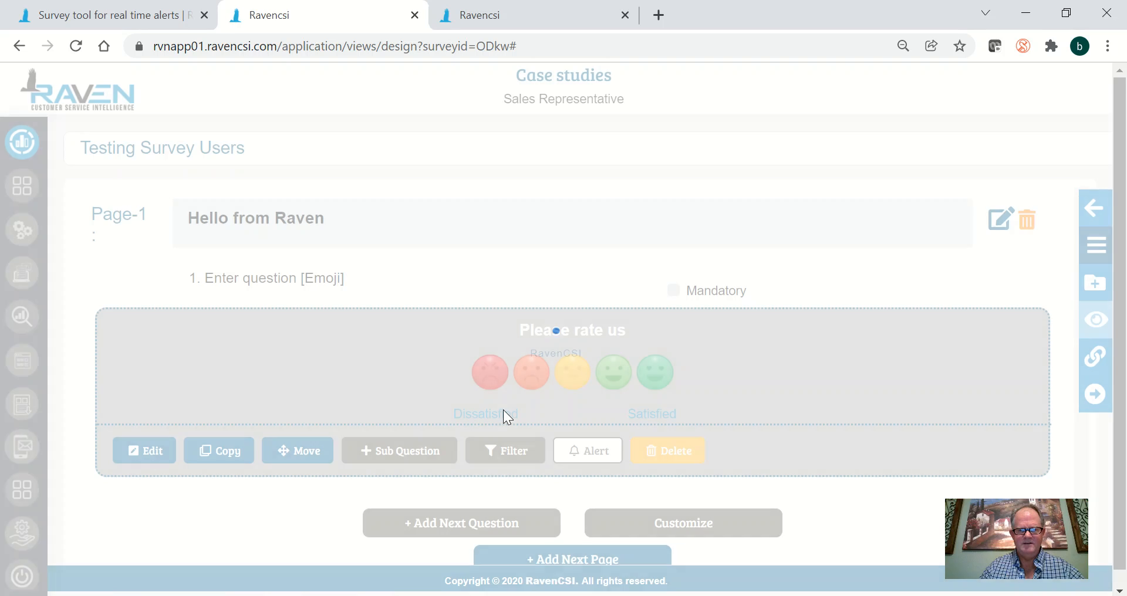
# Check the color choices for the question header in the customization options without applying any.
pyautogui.scroll(-1, 743, 403)
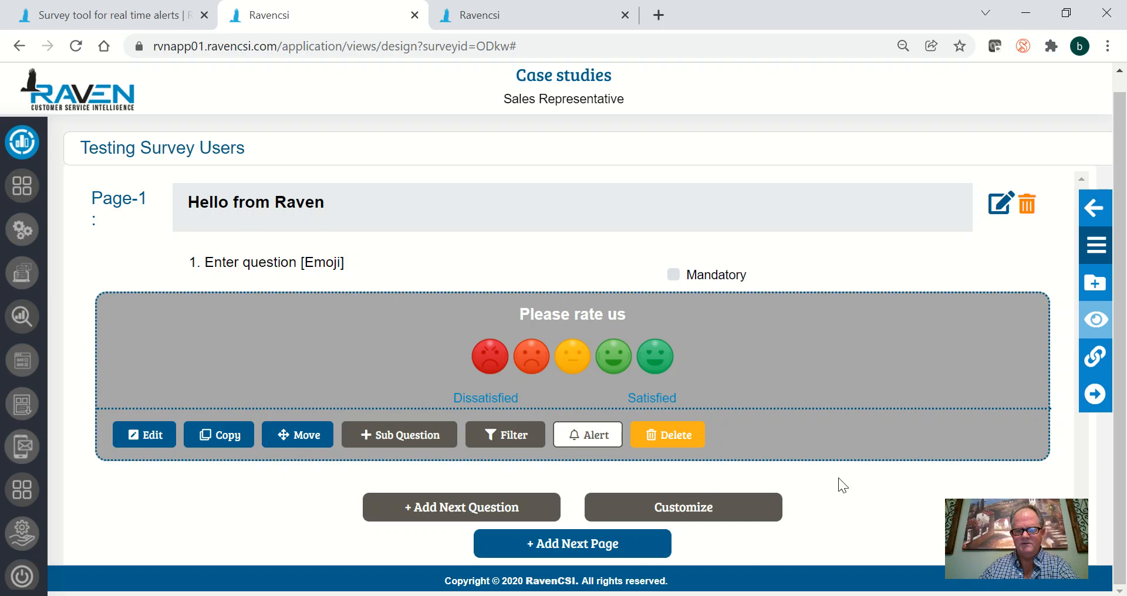
pyautogui.click(698, 520)
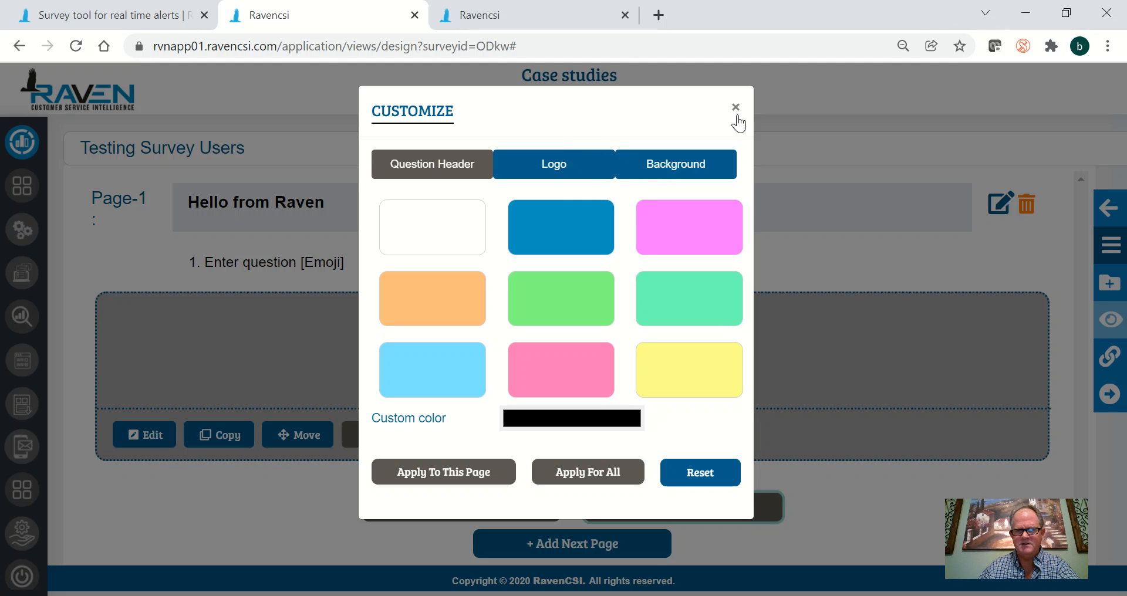
pyautogui.click(734, 109)
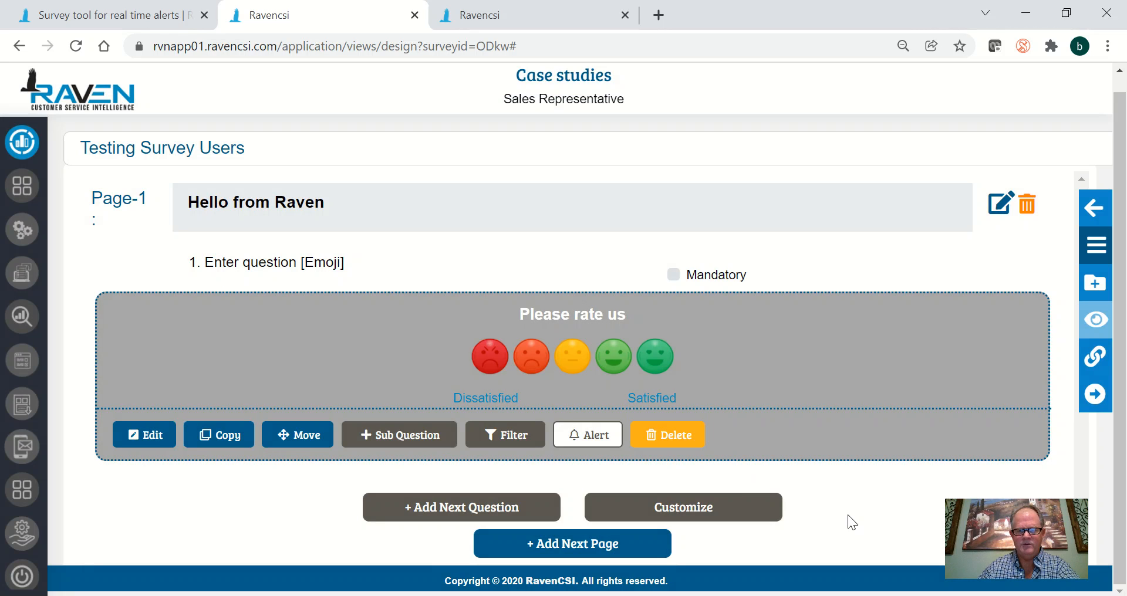
# Start a second question of type Radio with the text "Please select one".
pyautogui.click(452, 516)
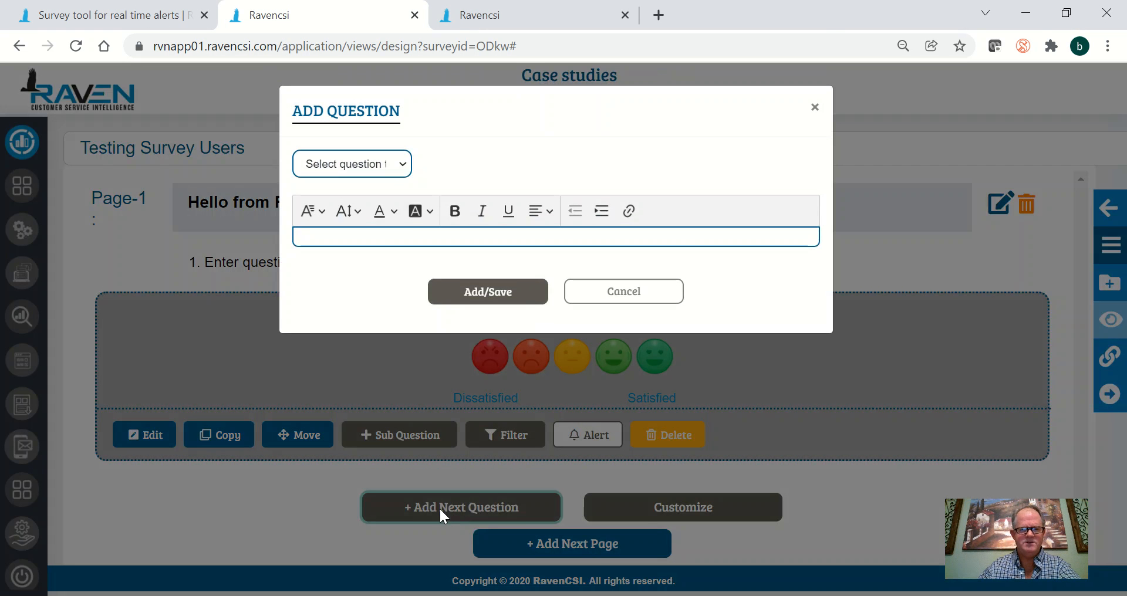
pyautogui.click(346, 163)
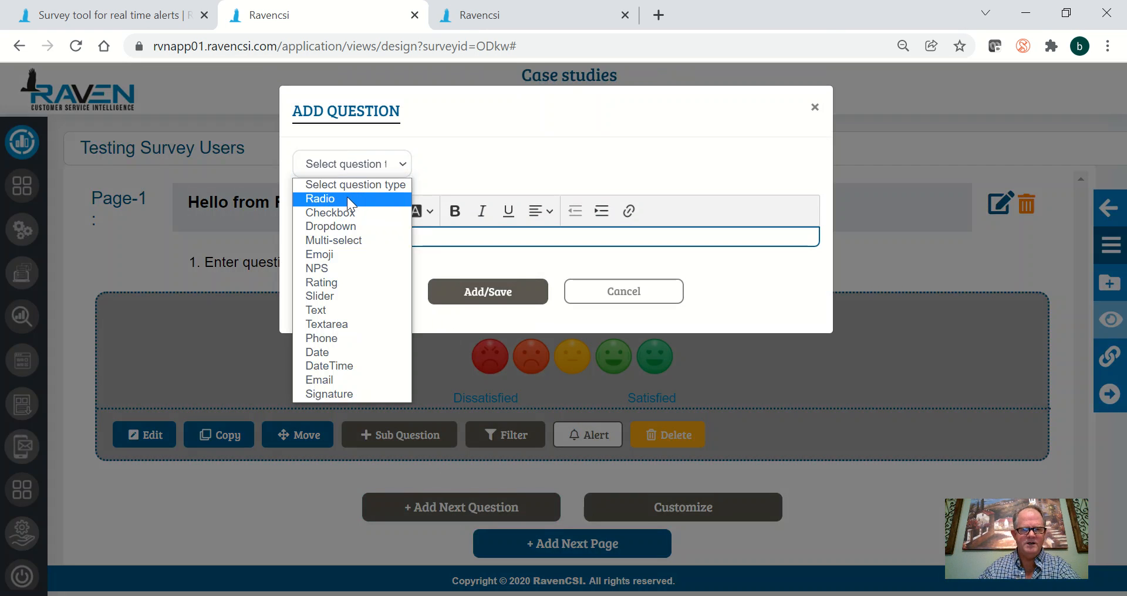
pyautogui.click(344, 209)
pyautogui.click(343, 240)
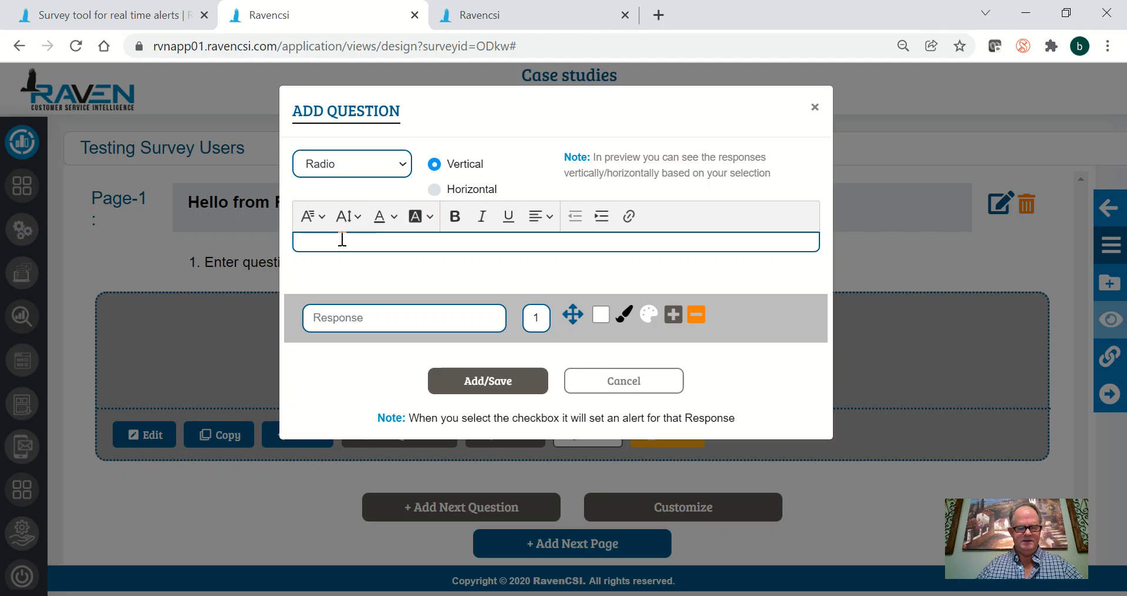
pyautogui.write('Please s')
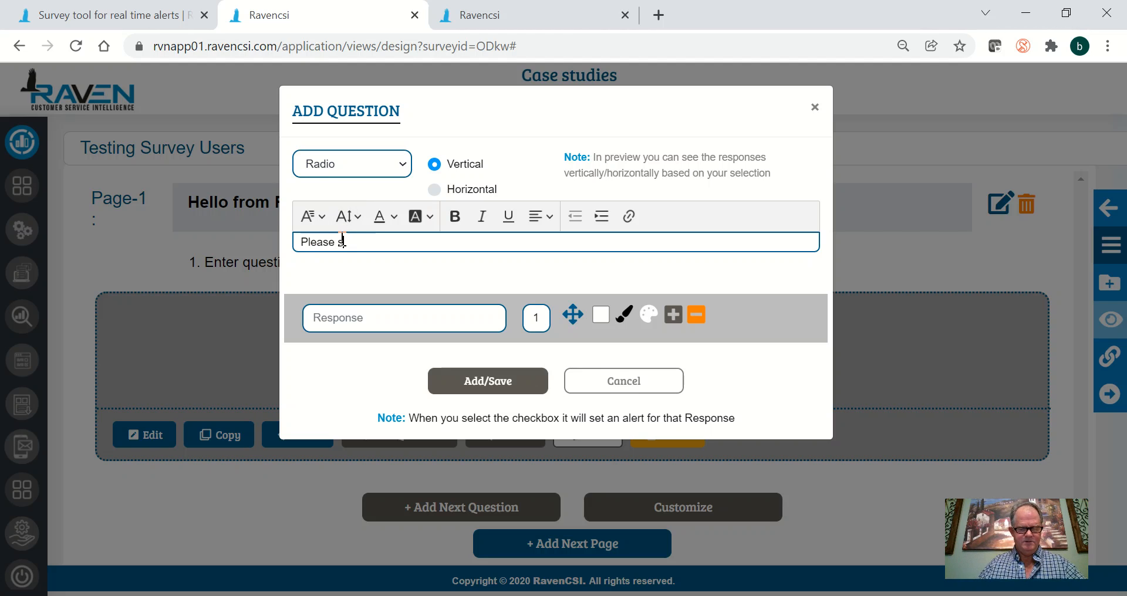
pyautogui.write('elect one')
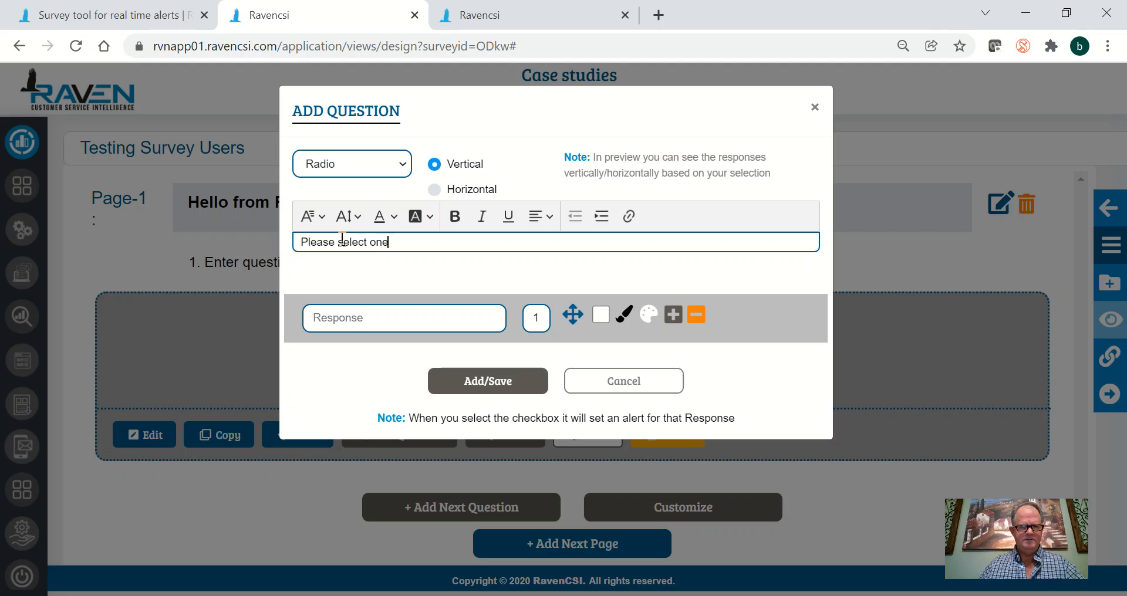
# Give the radio question three responses: Low, Med and High.
pyautogui.click(362, 325)
pyautogui.write('Low')
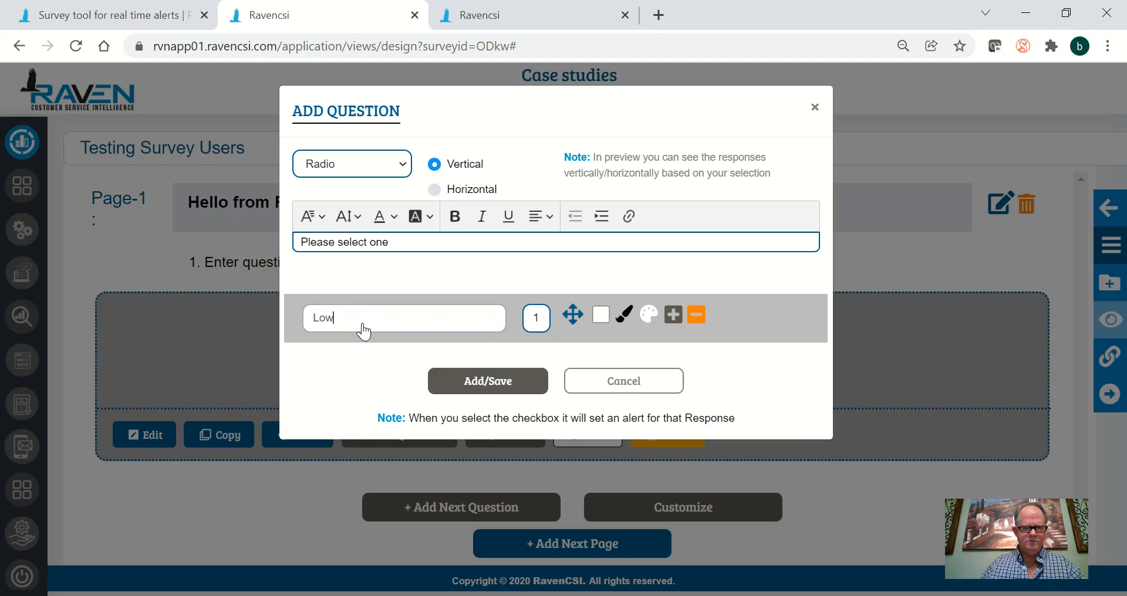
pyautogui.click(673, 317)
pyautogui.click(345, 379)
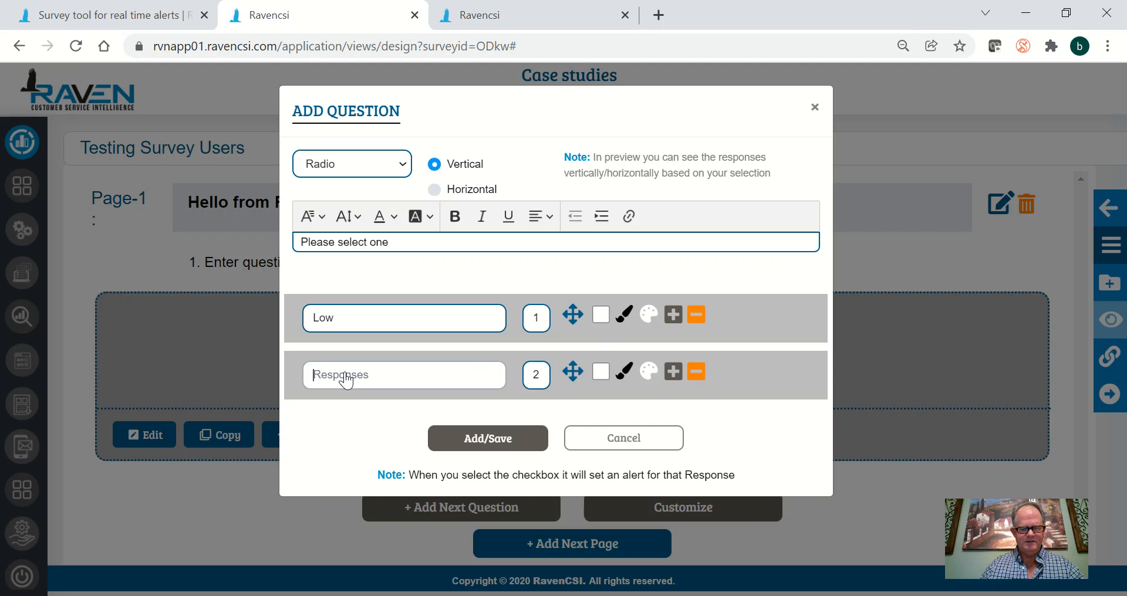
pyautogui.write('Med')
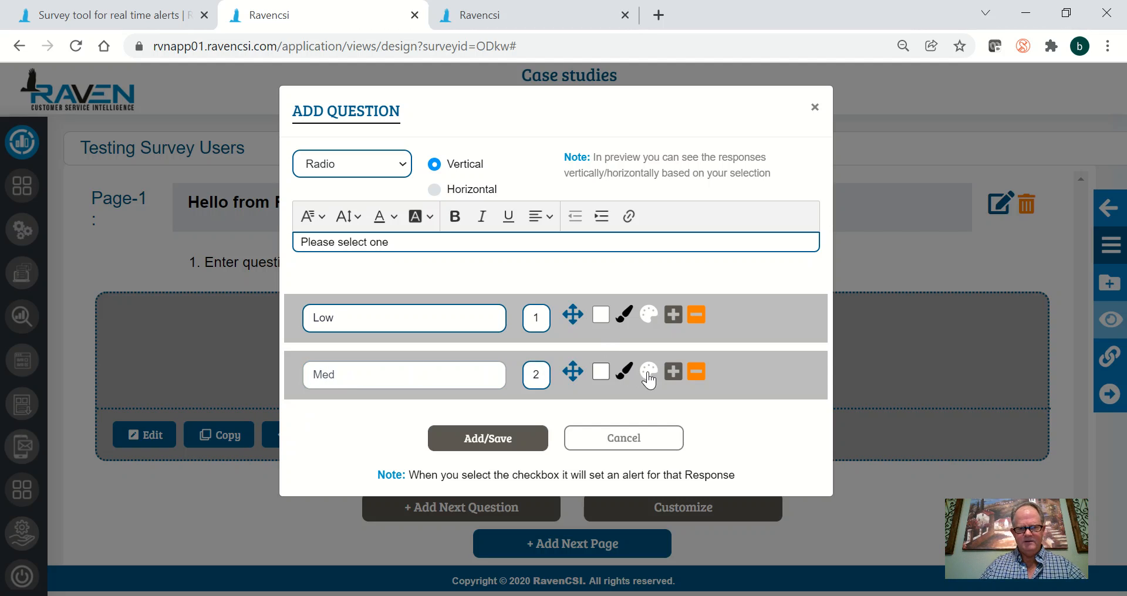
pyautogui.click(673, 376)
pyautogui.click(399, 437)
pyautogui.write('High')
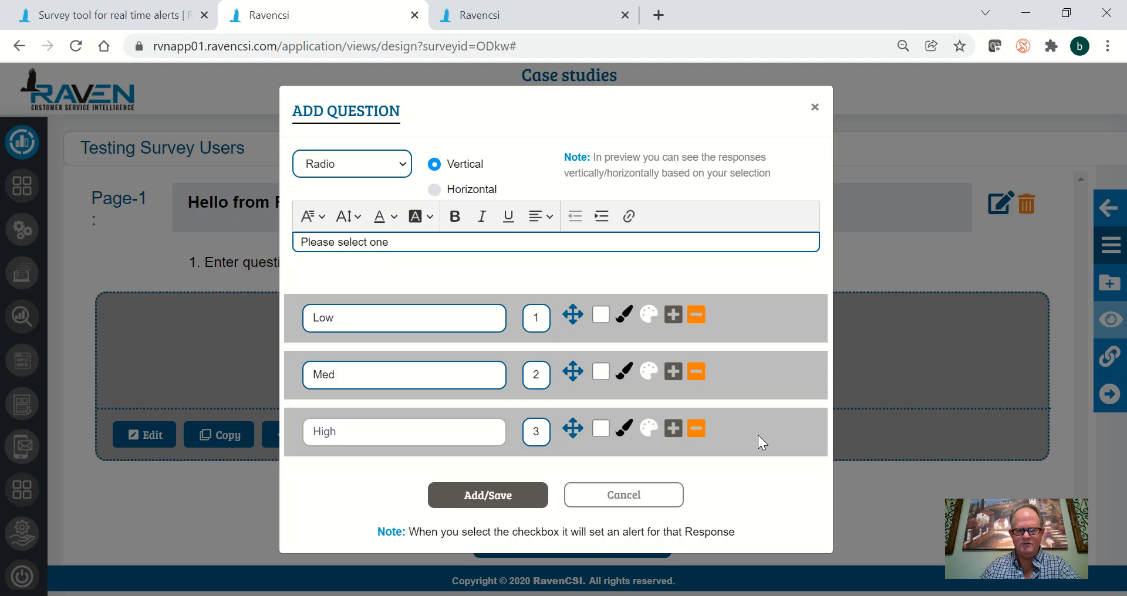
# Reorder the radio responses to High, Med, Low and save the question.
pyautogui.moveTo(758, 435); pyautogui.dragTo(756, 308)
pyautogui.moveTo(738, 428); pyautogui.dragTo(747, 388)
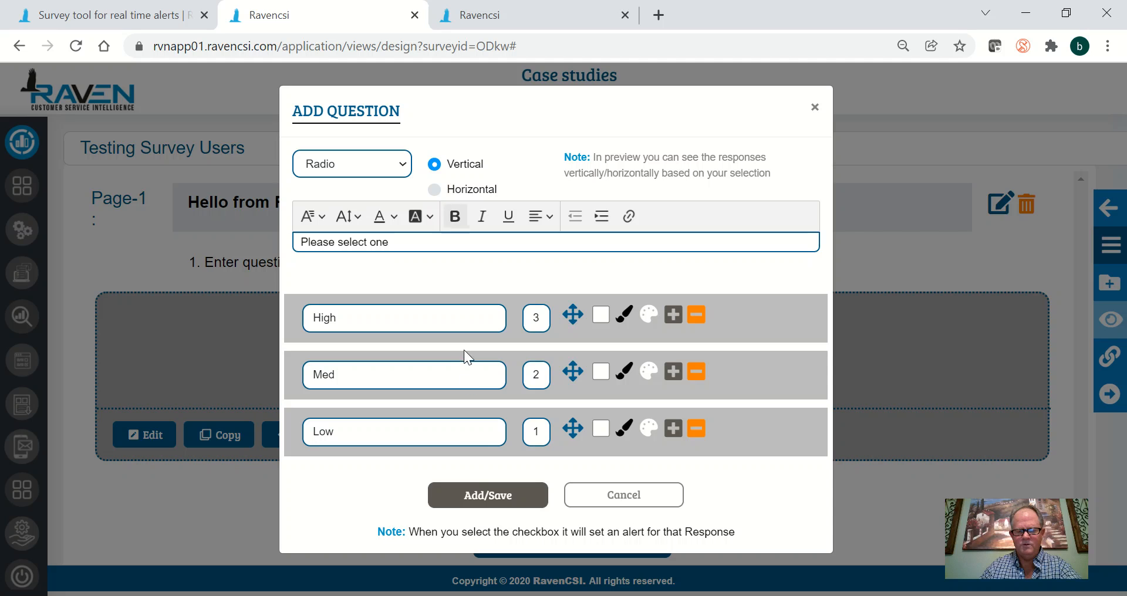
pyautogui.click(493, 496)
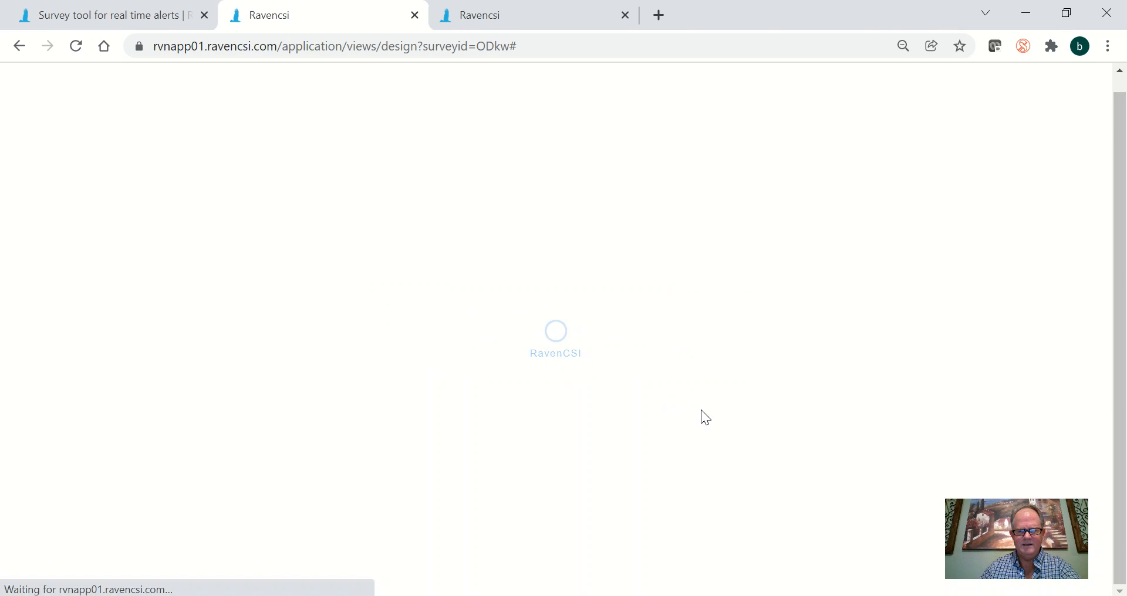
# Try the horizontal layout for the radio question's responses and set it back to vertical.
pyautogui.scroll(-5, 724, 436)
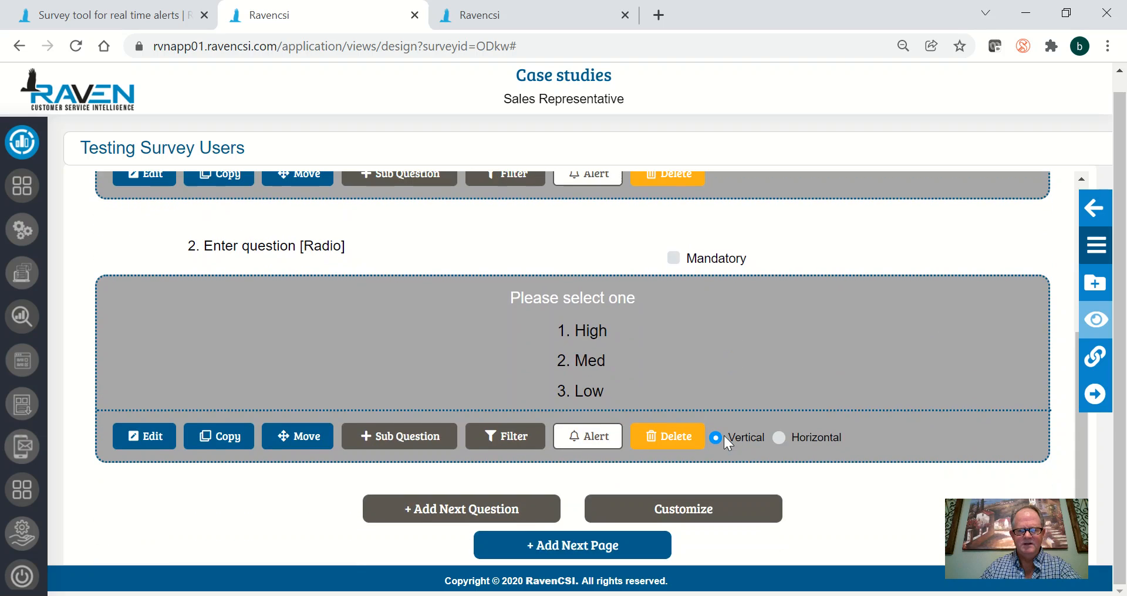
pyautogui.click(781, 439)
pyautogui.click(561, 347)
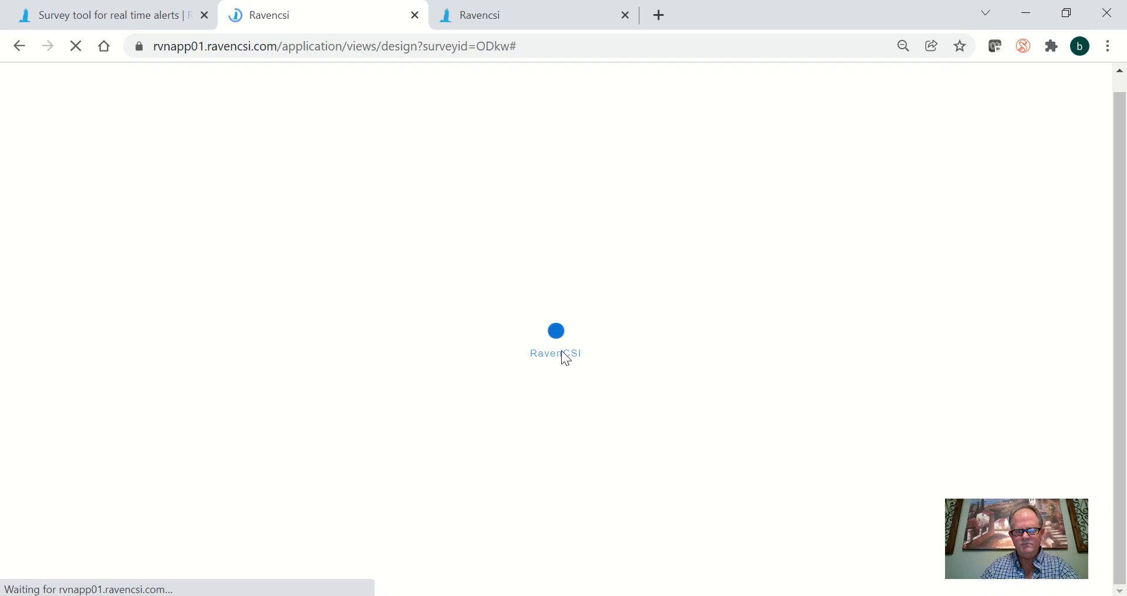
pyautogui.scroll(-5, 580, 403)
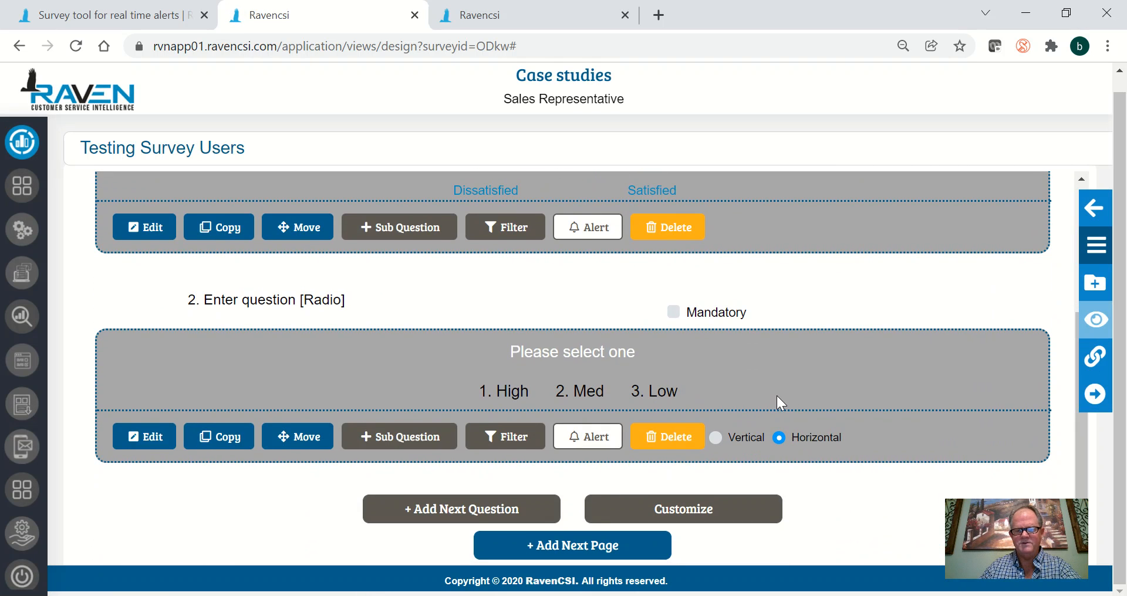
pyautogui.click(716, 438)
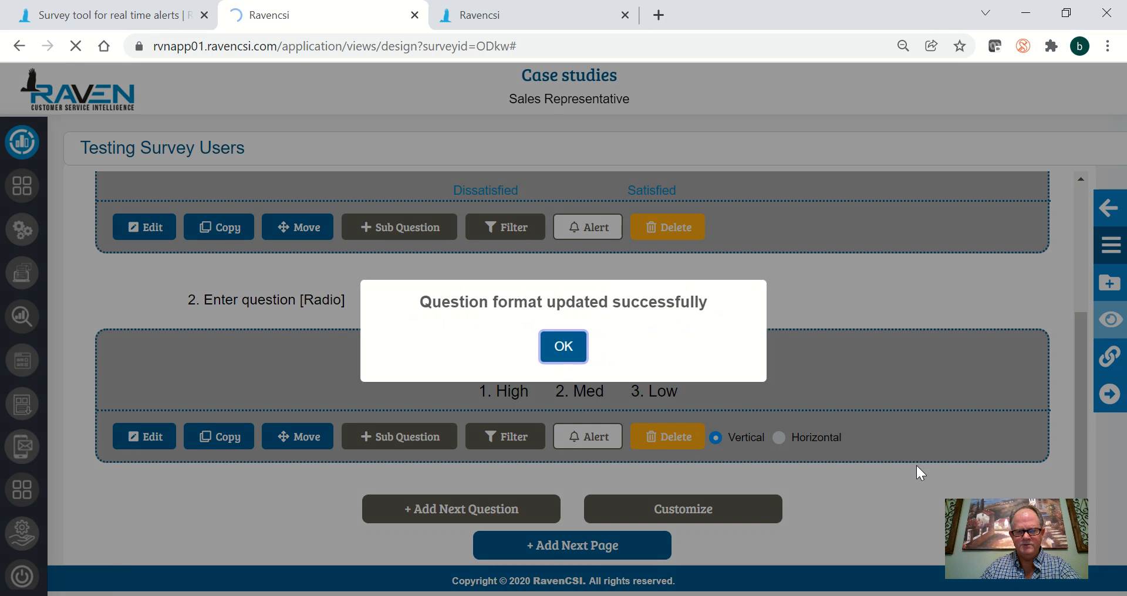
pyautogui.scroll(-4, 790, 442)
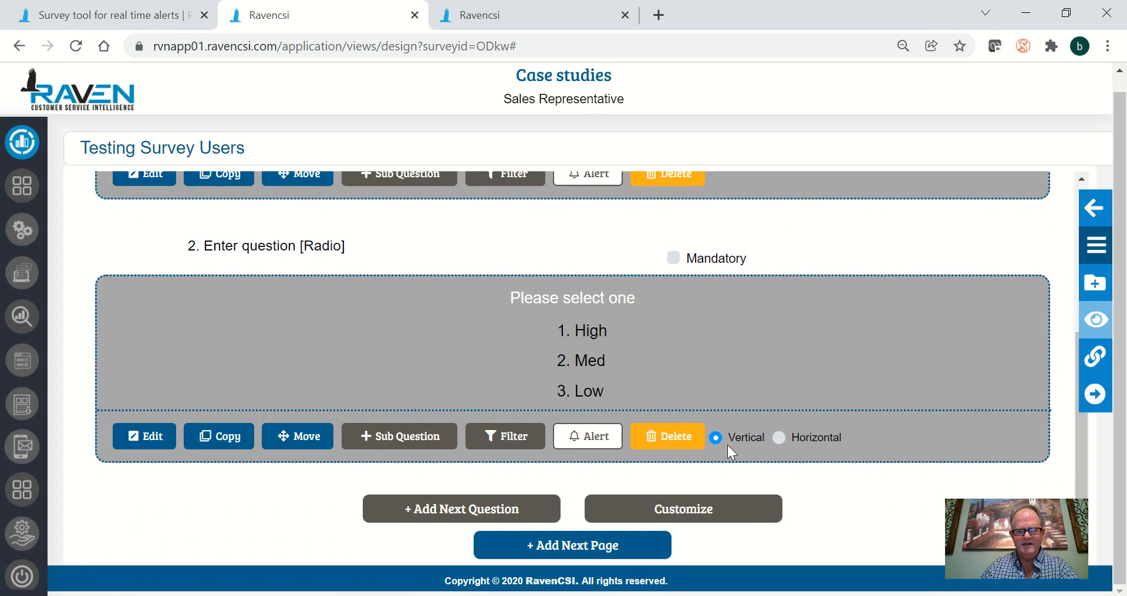
# Start a third question of type Checkbox with the text "Please select all that apply".
pyautogui.click(491, 521)
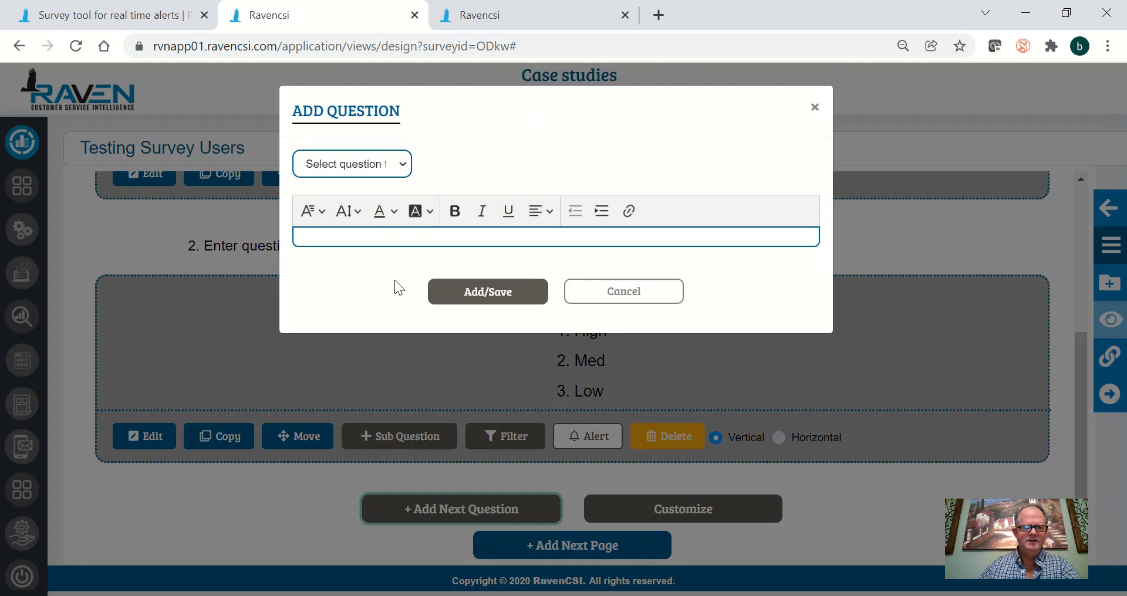
pyautogui.click(349, 167)
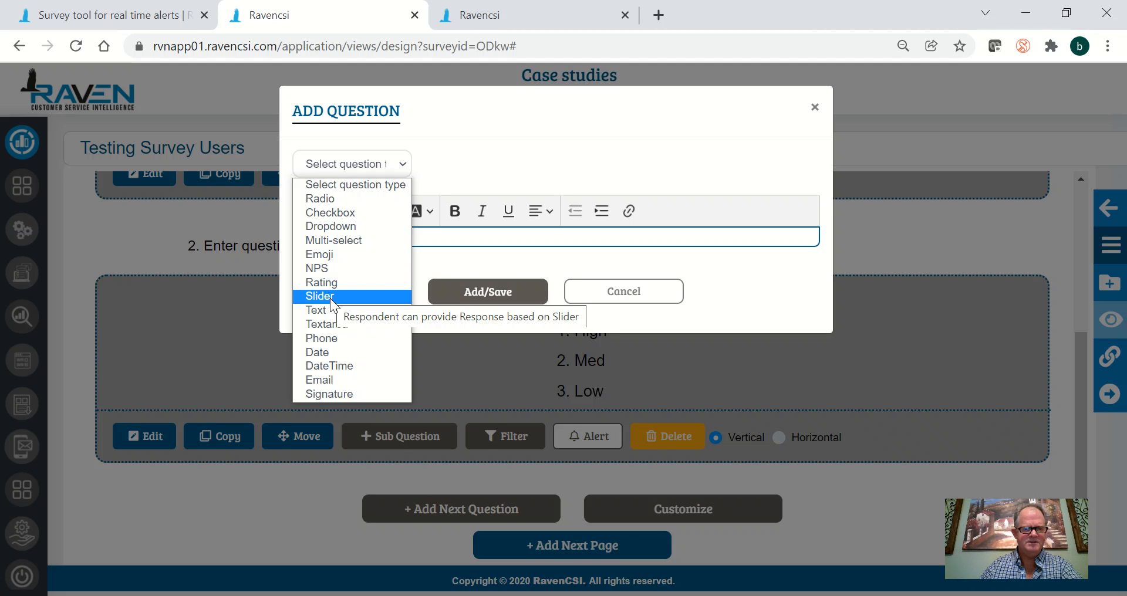
pyautogui.click(339, 215)
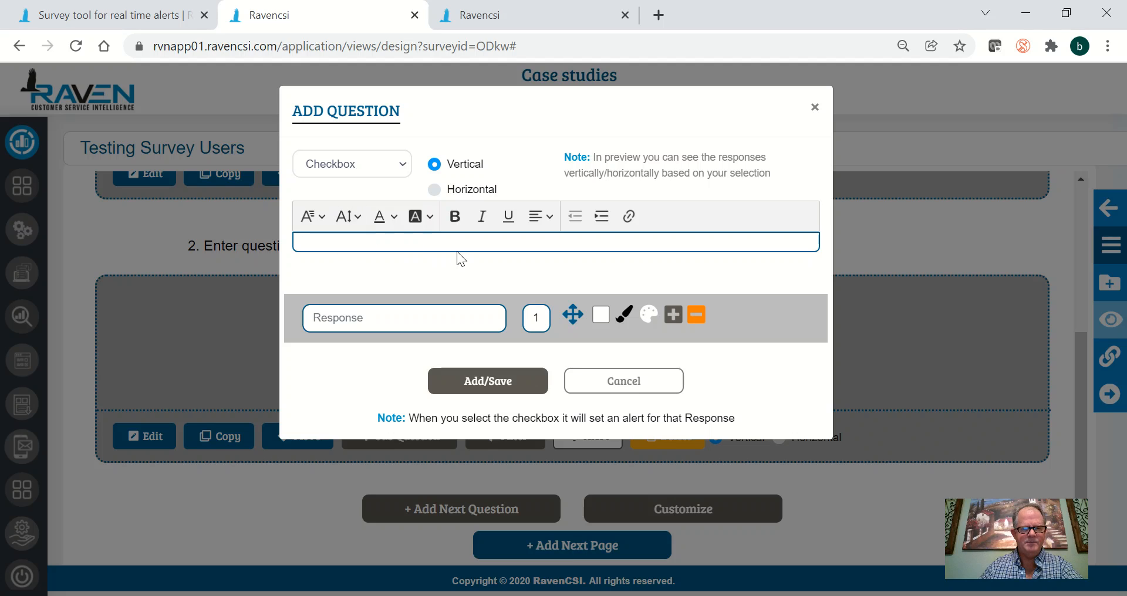
pyautogui.click(375, 244)
pyautogui.write('PLease select')
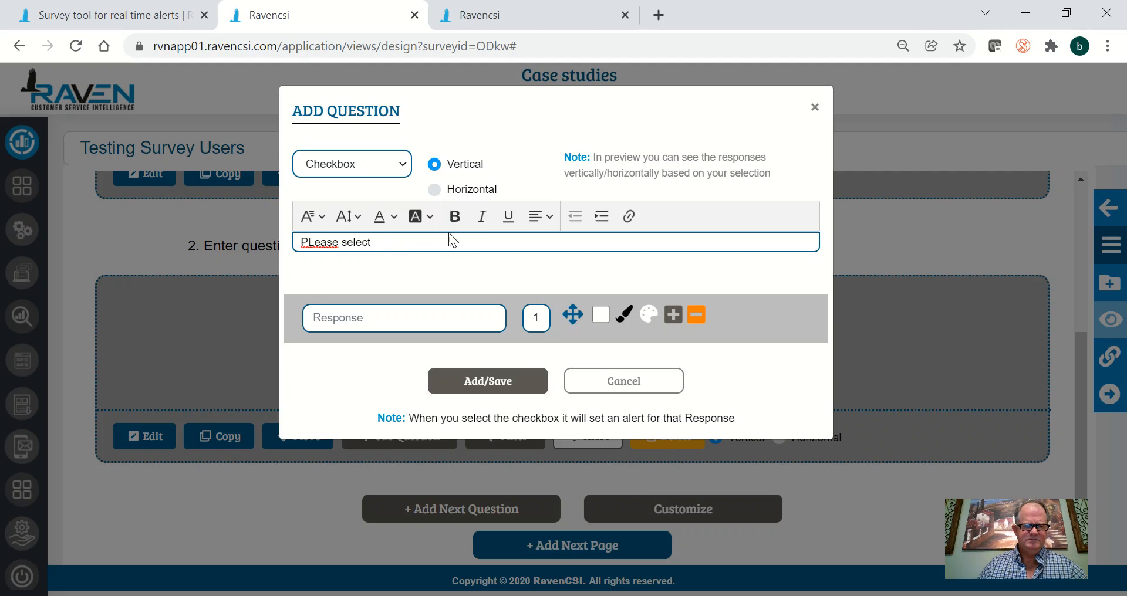
pyautogui.click(307, 243)
pyautogui.hotkey('shift', 'Right')
pyautogui.write('l')
pyautogui.click(389, 240)
pyautogui.write('all that app')
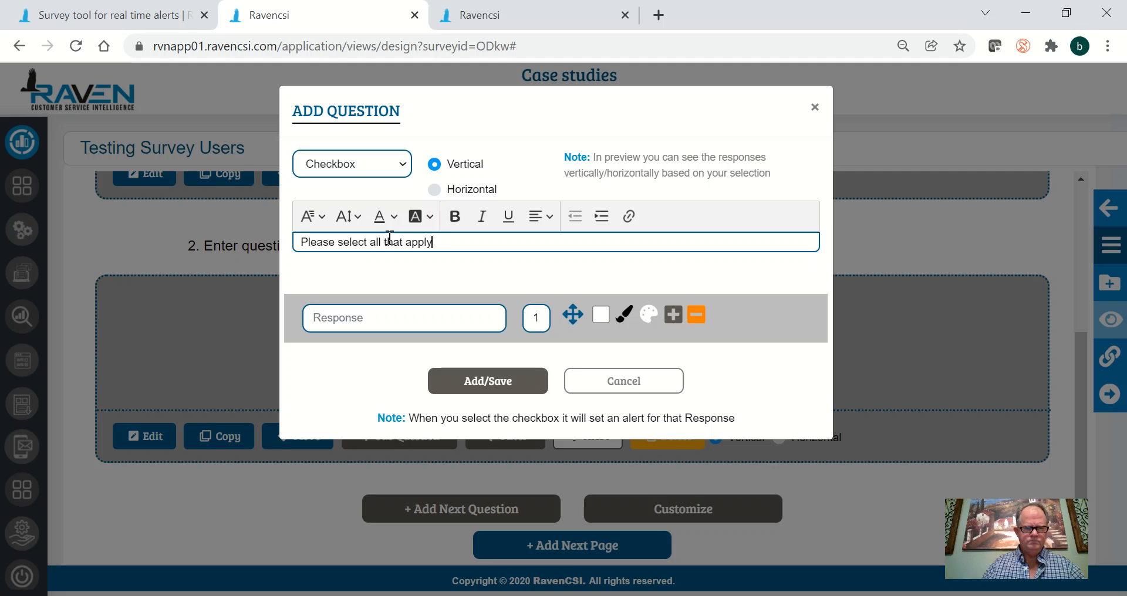
# Enter the checkbox responses Super friendly and Friendly, and extend the question text to "Please select all that apply for my boss".
pyautogui.click(358, 318)
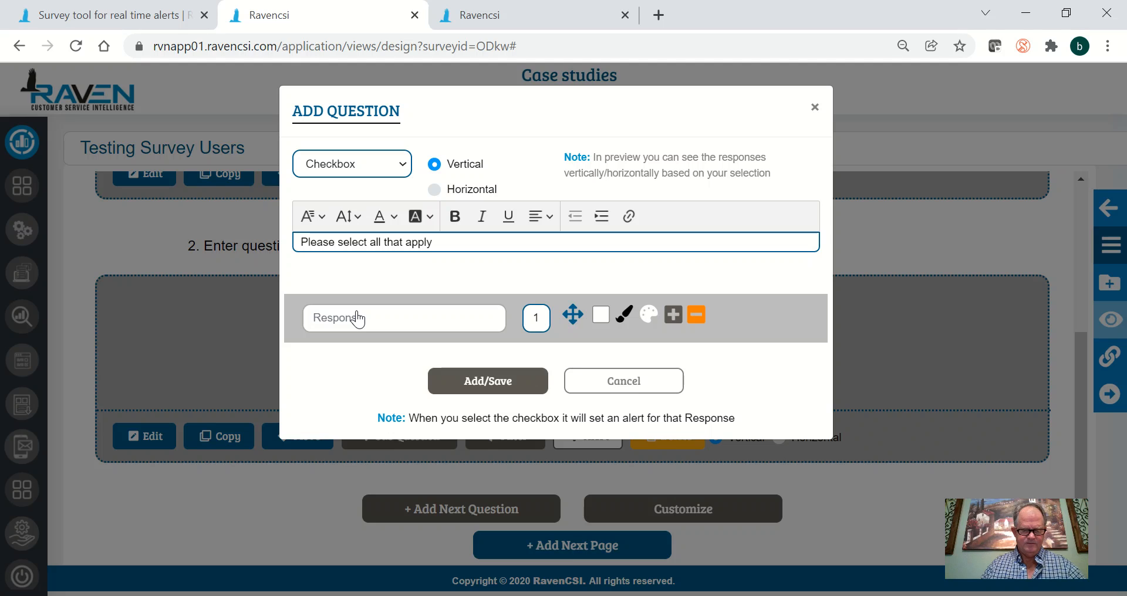
pyautogui.write('S')
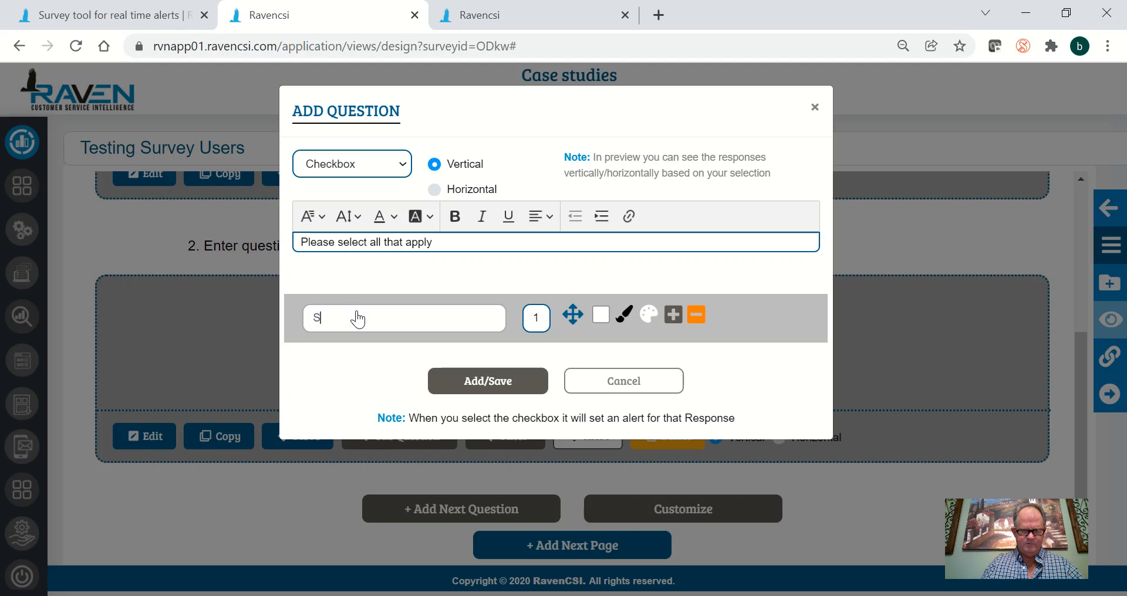
pyautogui.write('uper friendly')
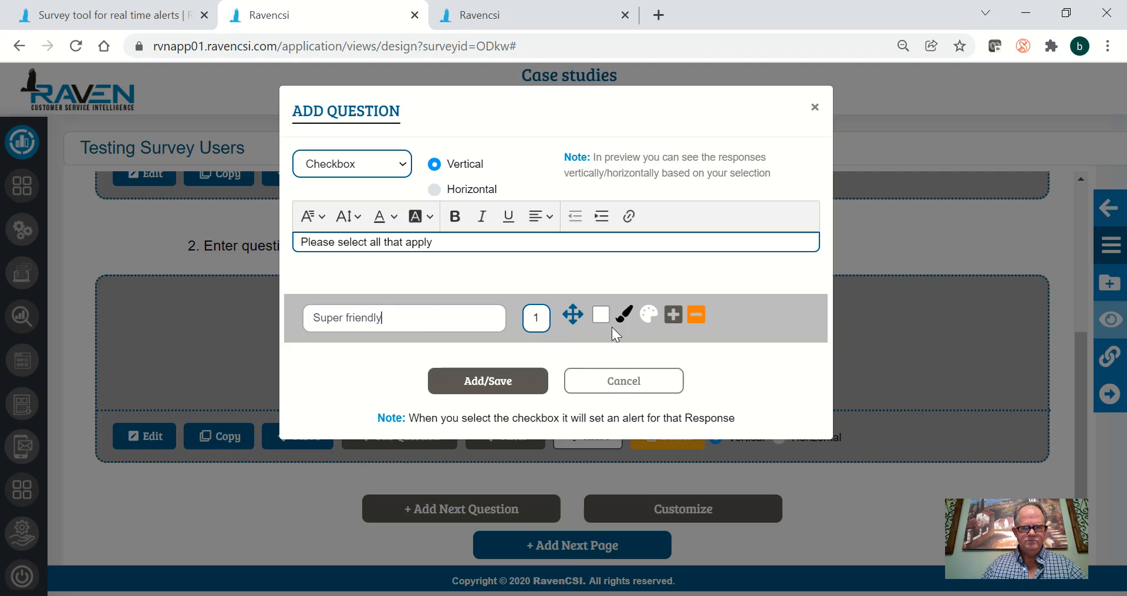
pyautogui.click(677, 321)
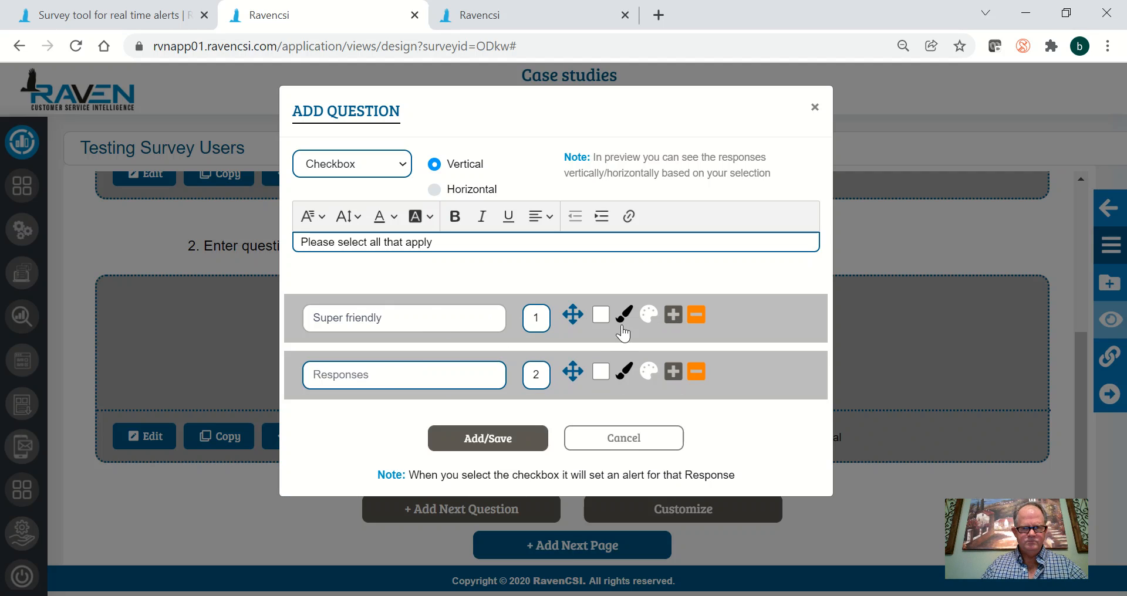
pyautogui.click(373, 387)
pyautogui.write('Frie')
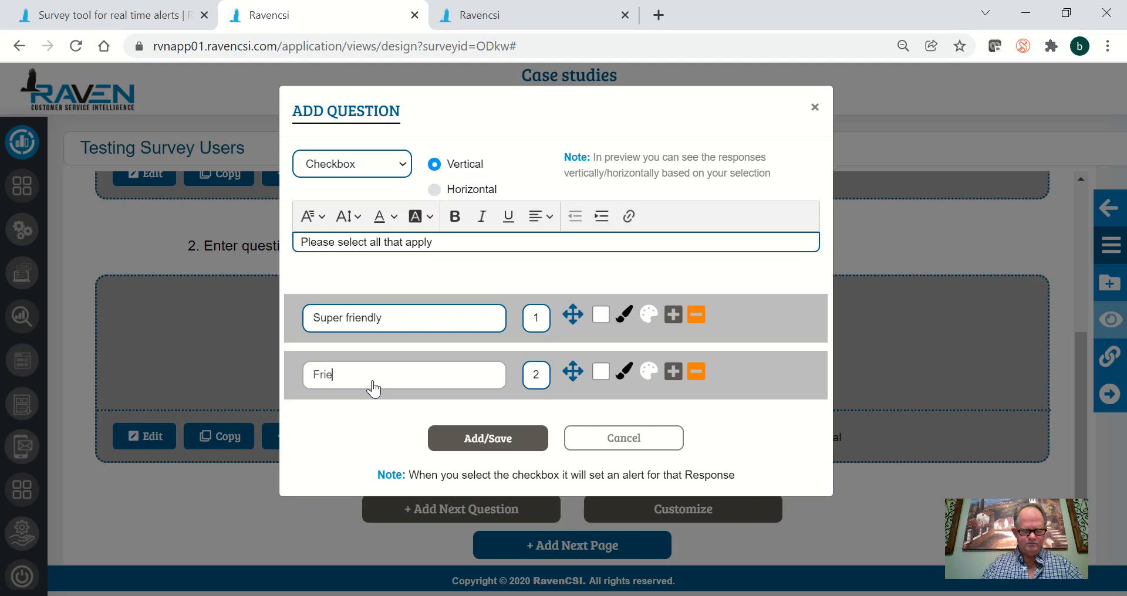
pyautogui.write('ndly')
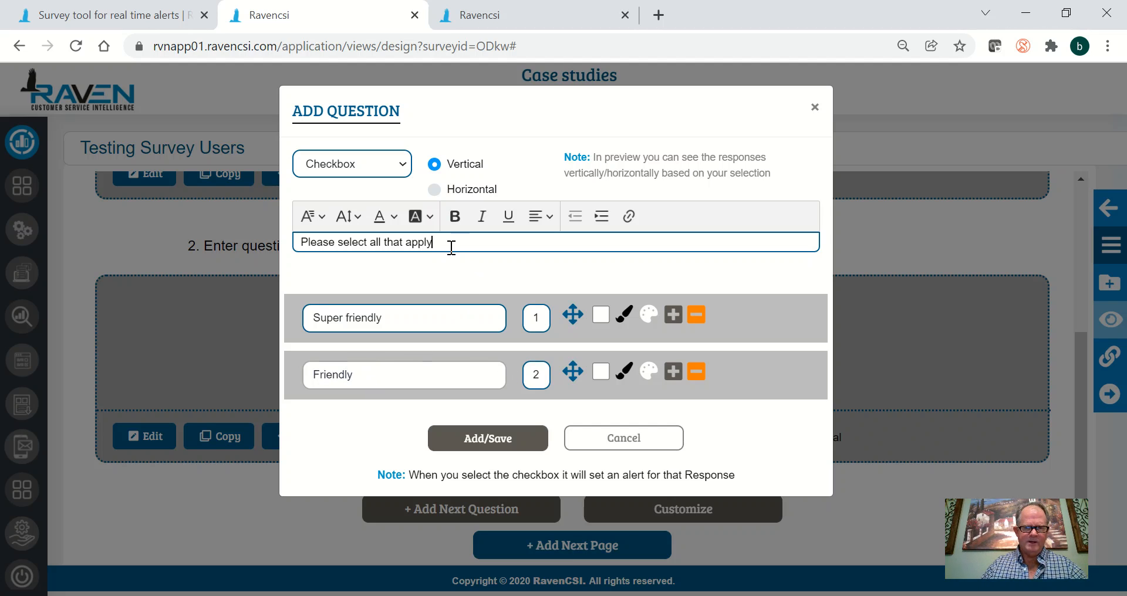
pyautogui.write('r m')
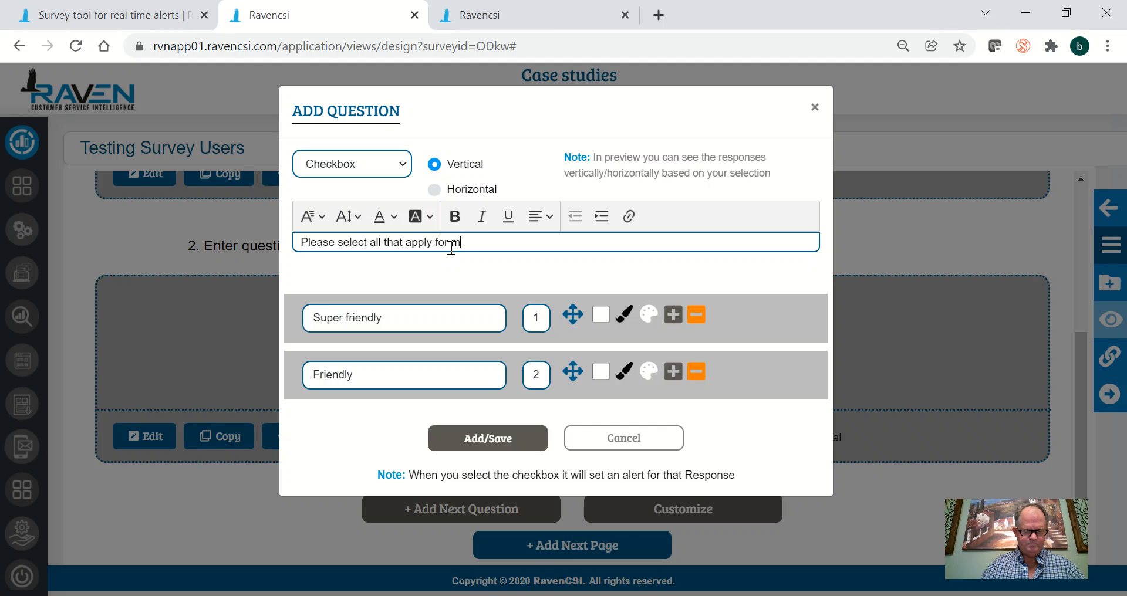
pyautogui.write('y boss')
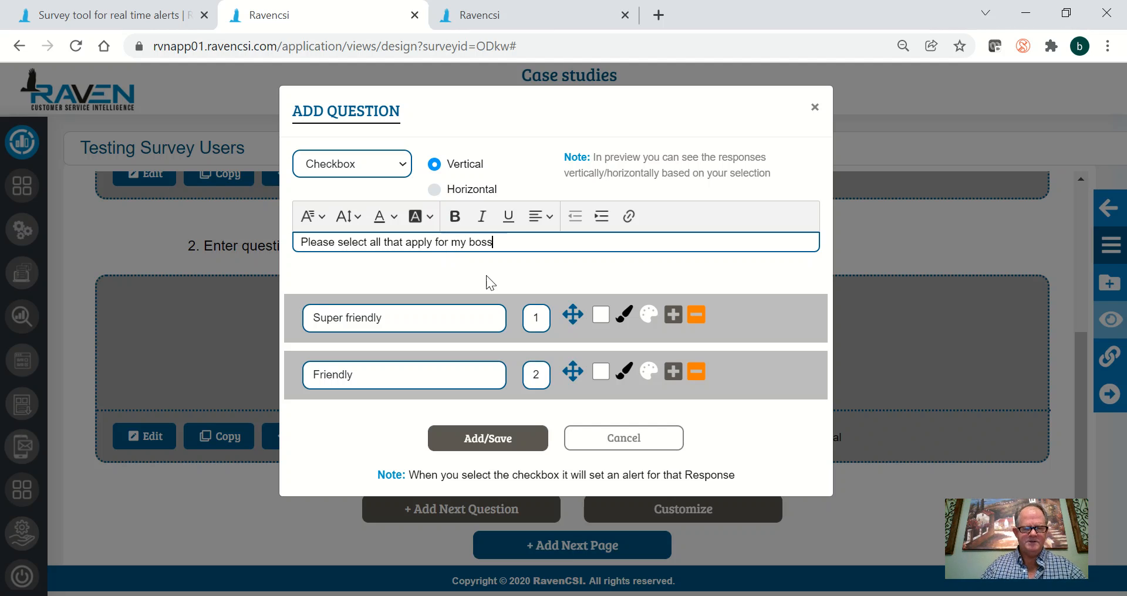
# Add the responses Somewhat friendly and Not friendly to the checkbox question and save it.
pyautogui.click(677, 373)
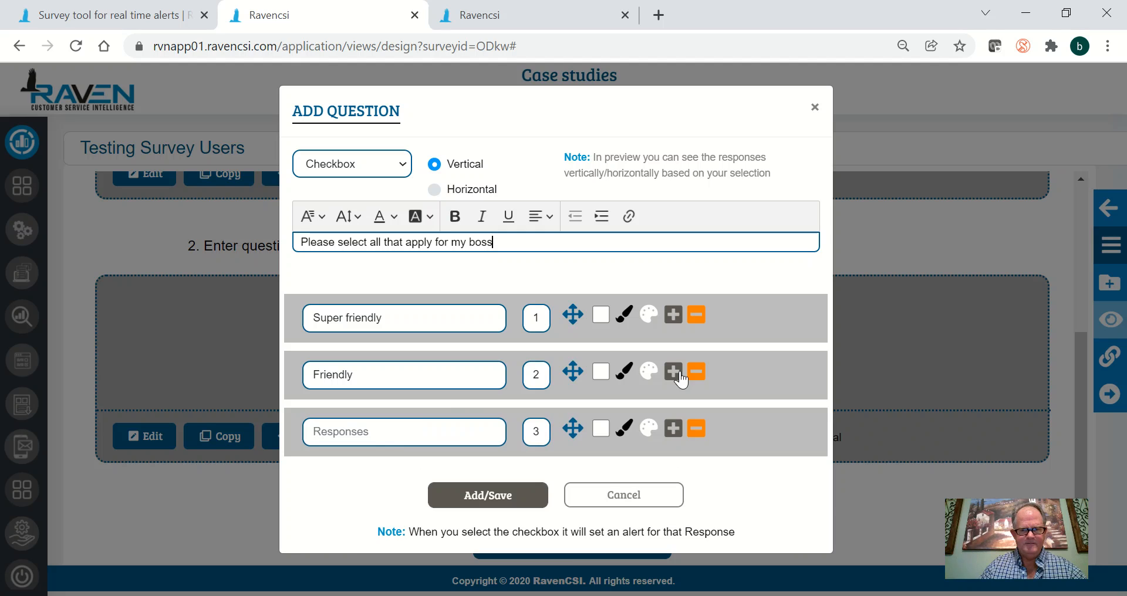
pyautogui.click(386, 436)
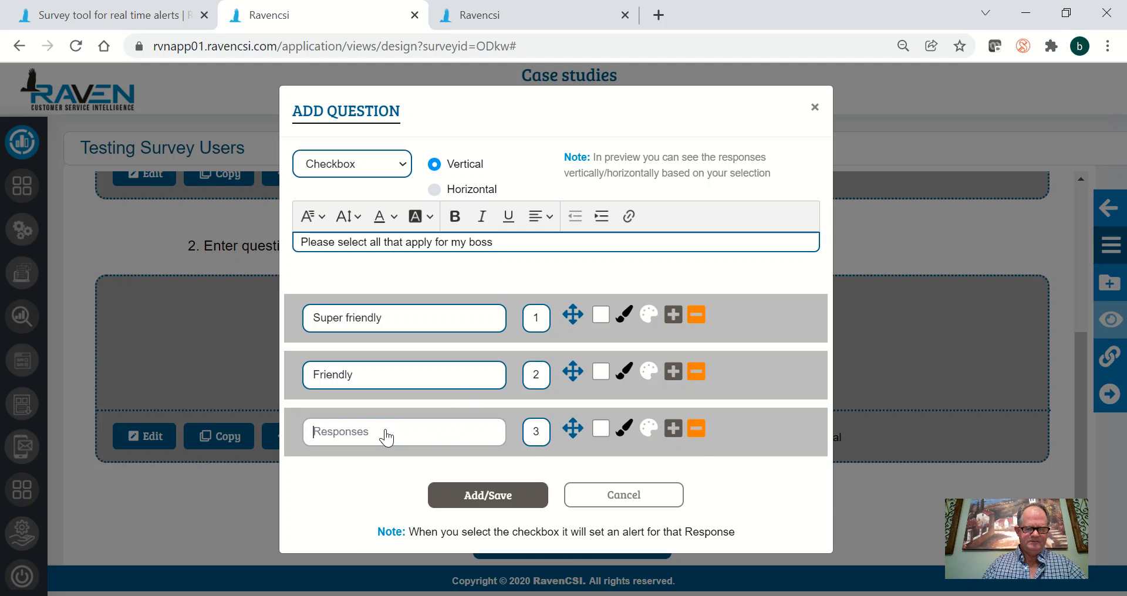
pyautogui.write('Som')
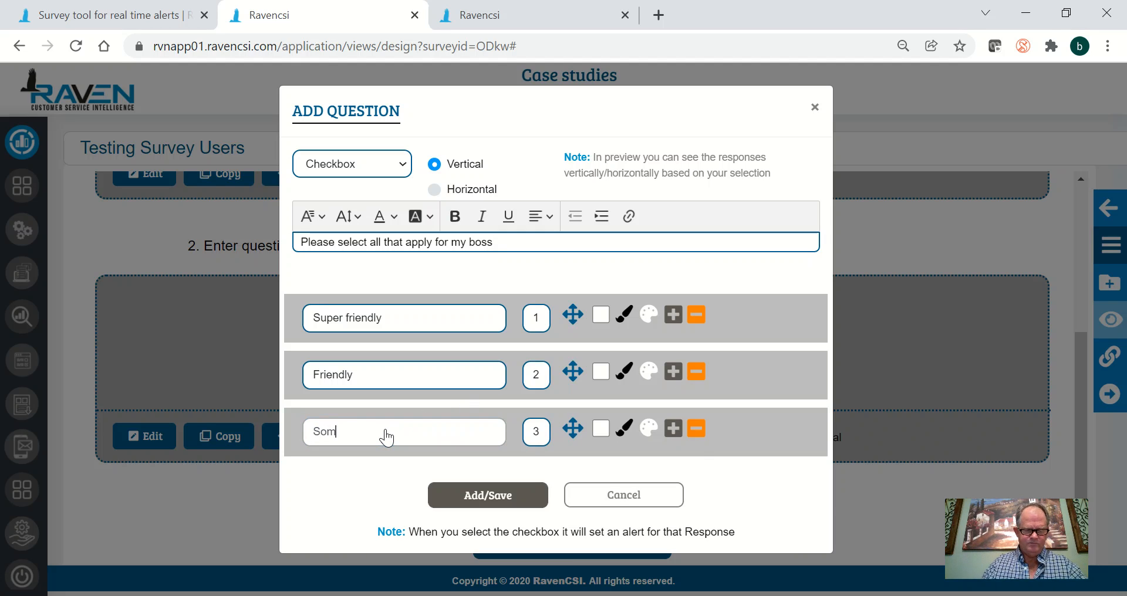
pyautogui.write('ewhat frie')
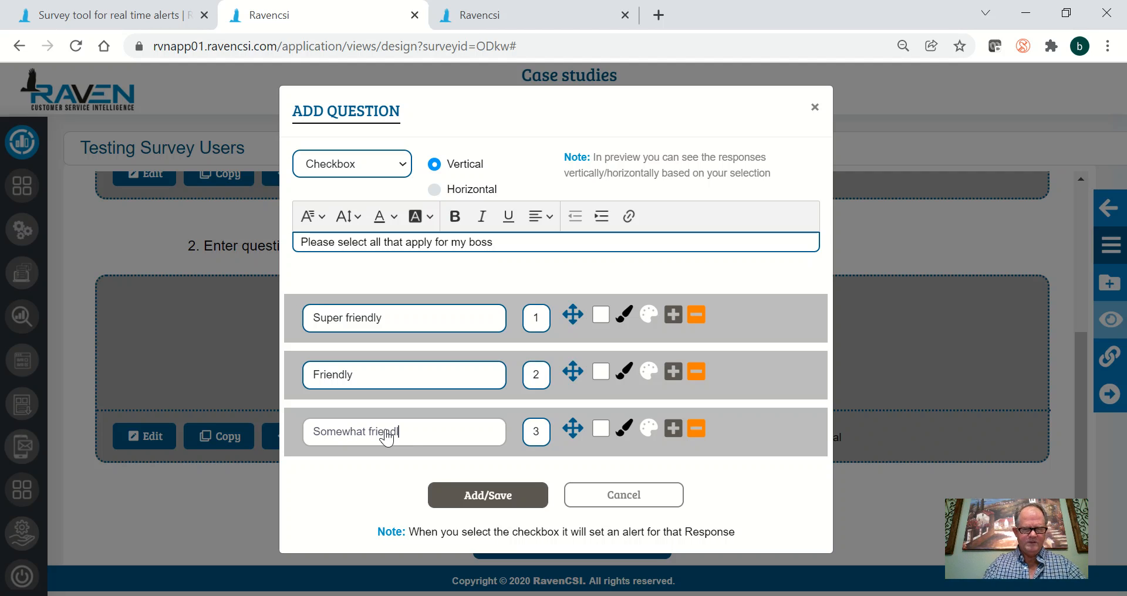
pyautogui.write('ndly')
pyautogui.click(673, 429)
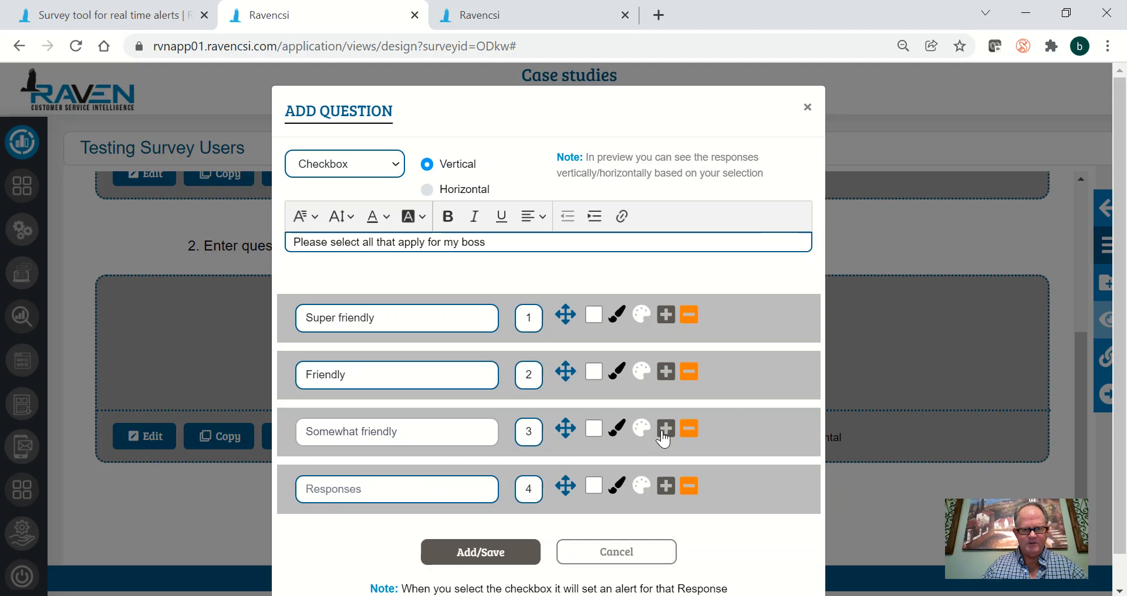
pyautogui.click(325, 496)
pyautogui.write('Not friendly')
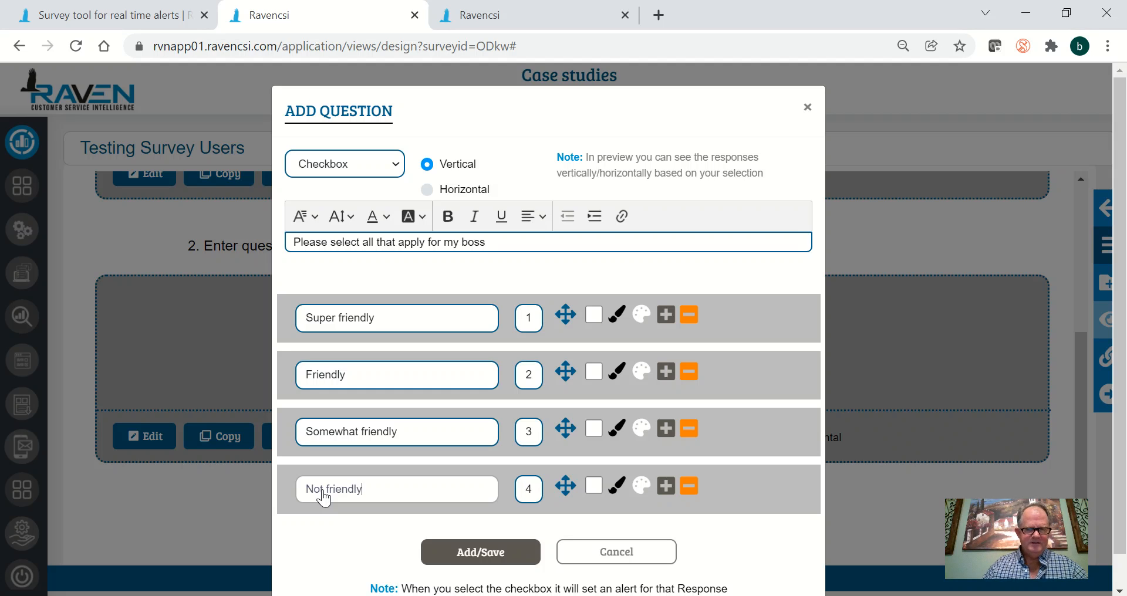
pyautogui.click(511, 556)
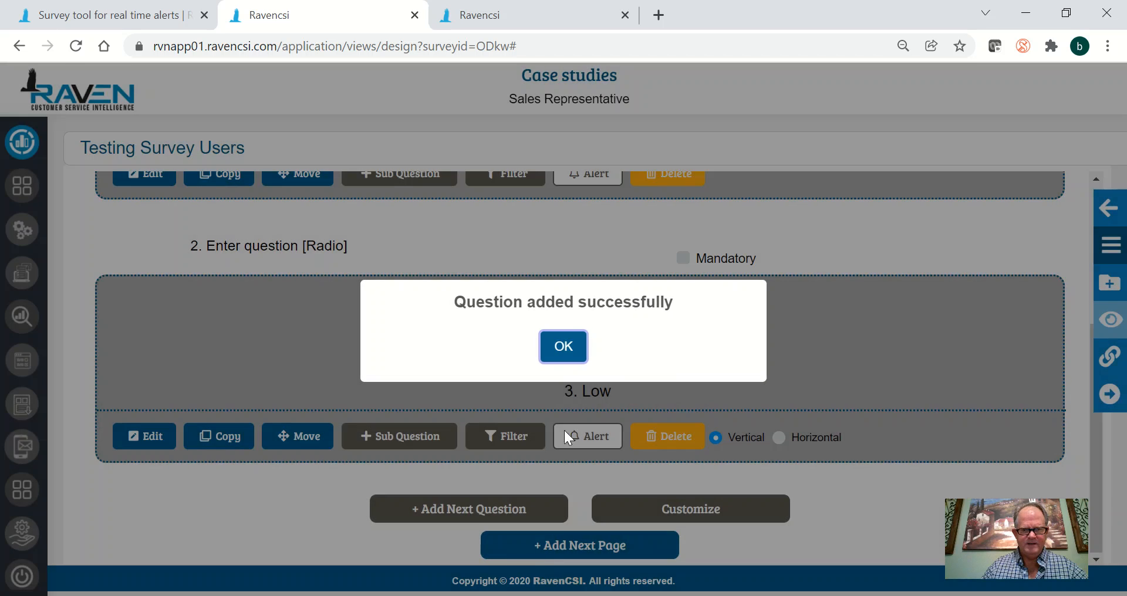
pyautogui.click(561, 357)
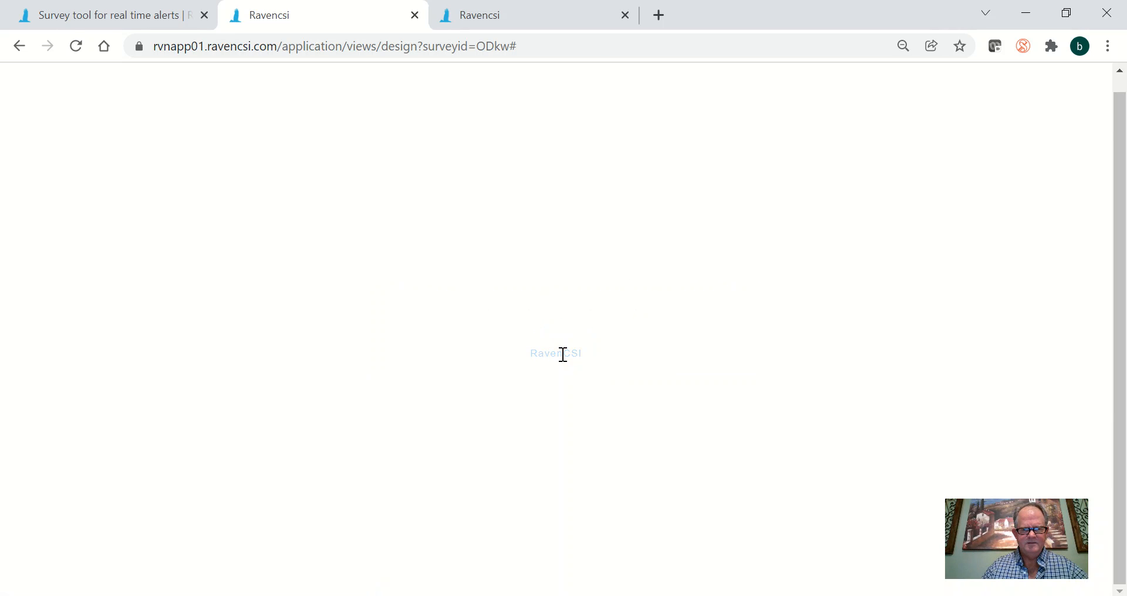
# Review the survey's questions and its share link options, then close the sharing dialog.
pyautogui.scroll(-9, 721, 421)
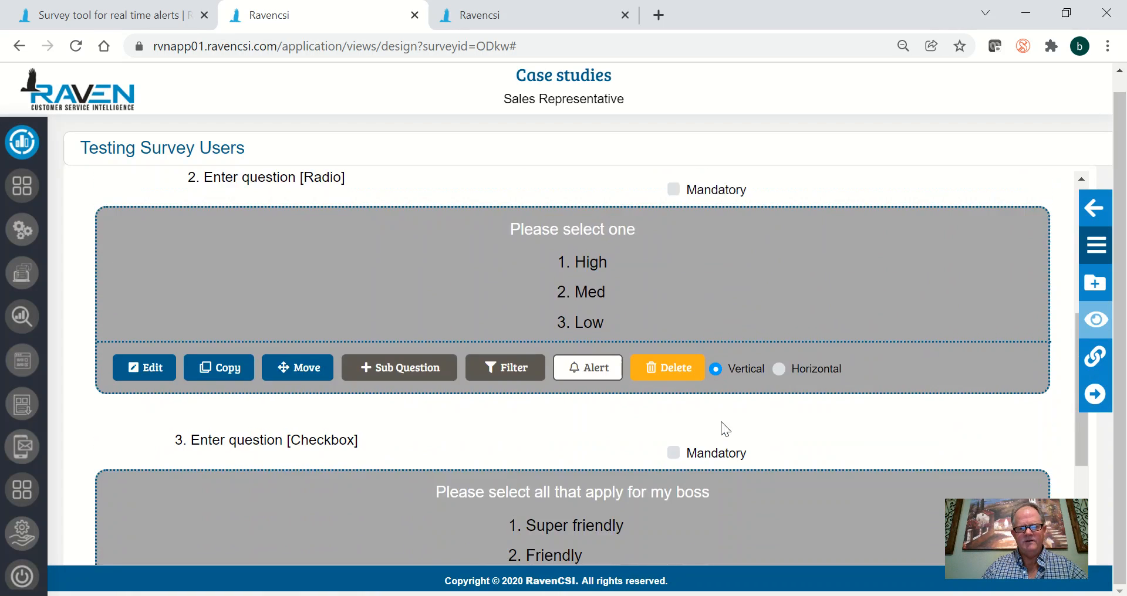
pyautogui.scroll(9, 818, 463)
pyautogui.scroll(1, 385, 190)
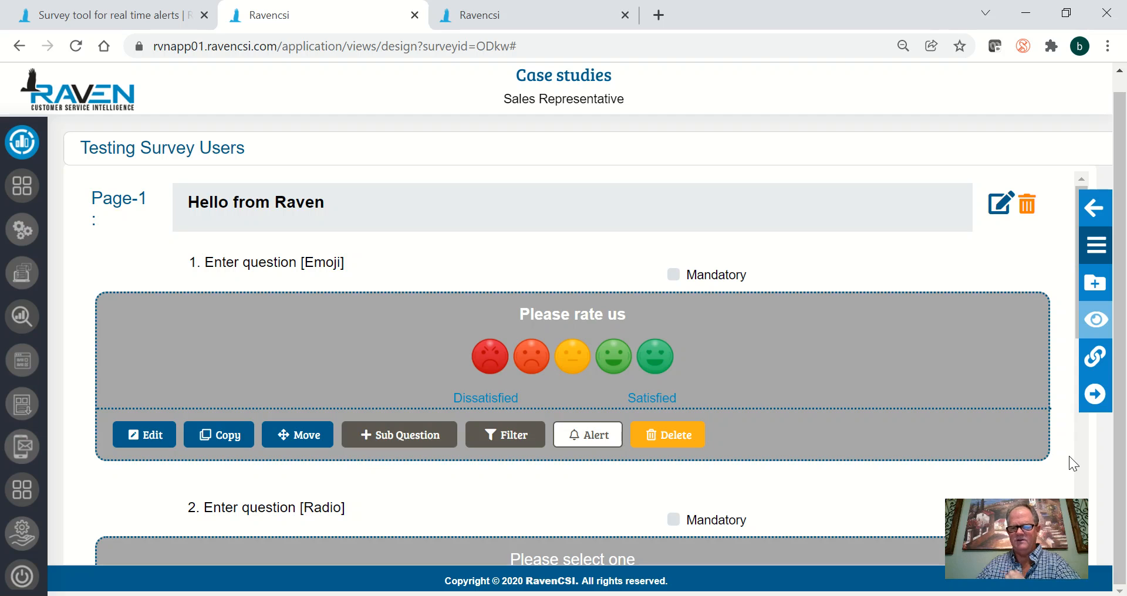
pyautogui.click(1096, 364)
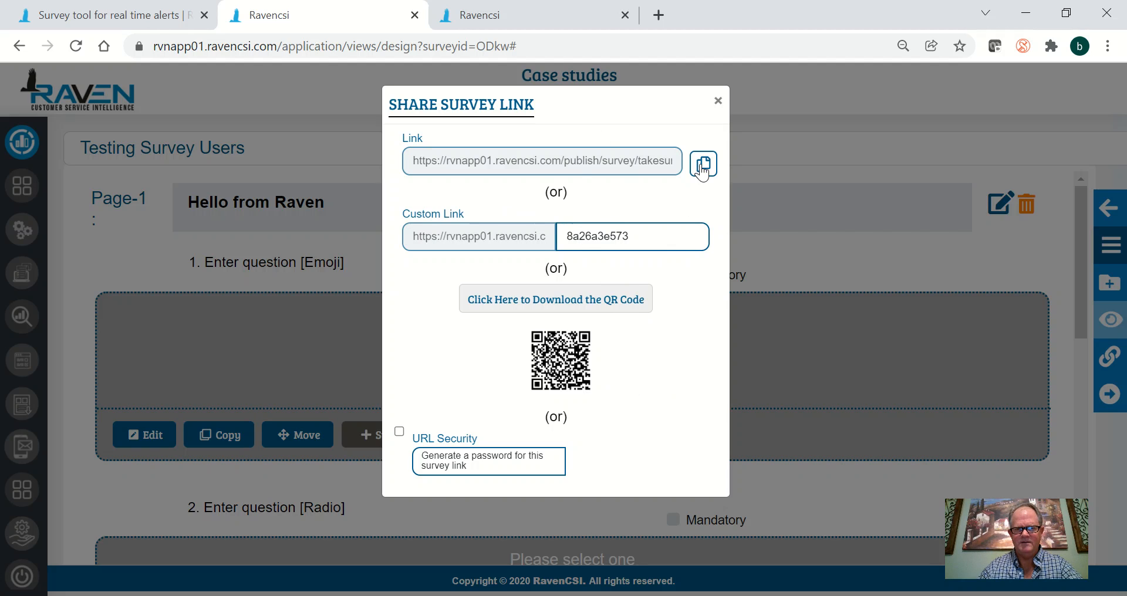
pyautogui.click(718, 101)
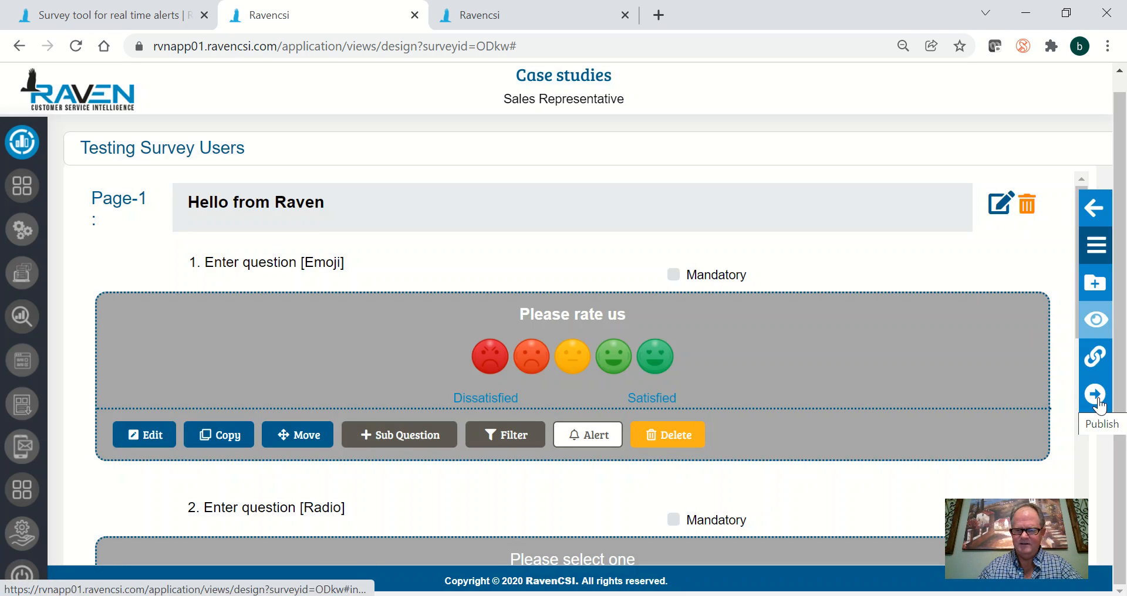
# Publish the survey and view the list of available languages on its live page without choosing one.
pyautogui.click(1095, 401)
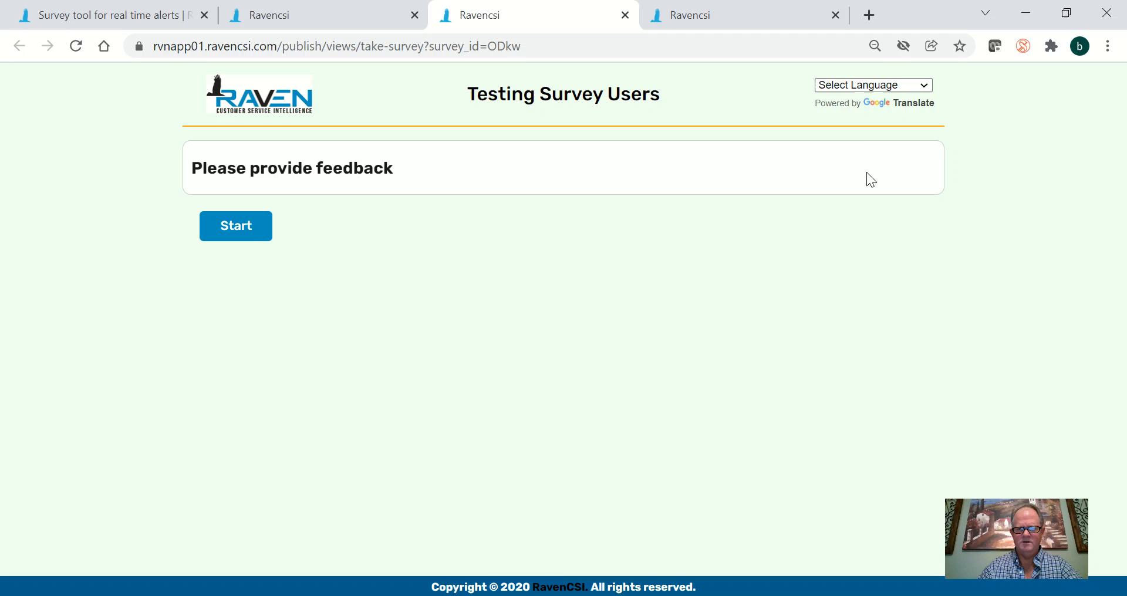
pyautogui.click(844, 84)
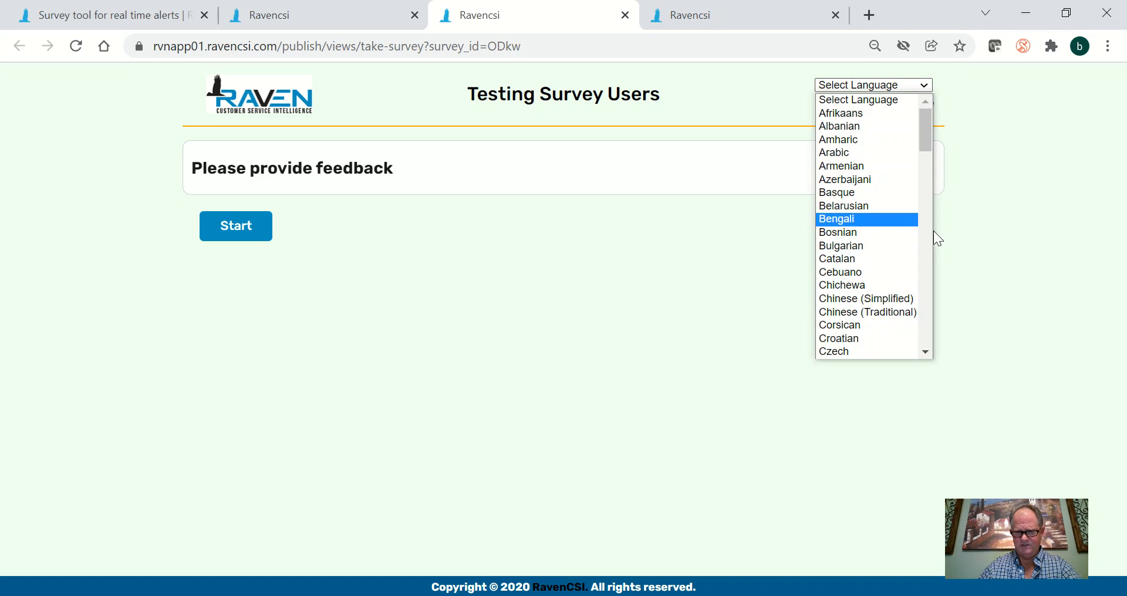
pyautogui.click(973, 250)
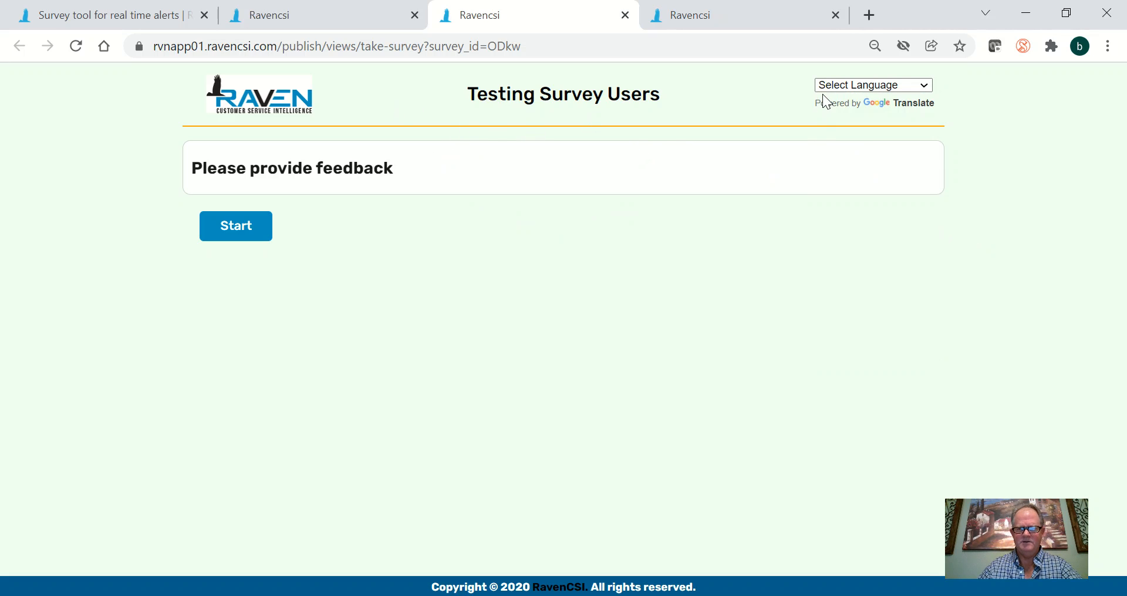
# Take the live survey, answering with the fourth emoji, Med and Friendly, and submit it.
pyautogui.click(244, 238)
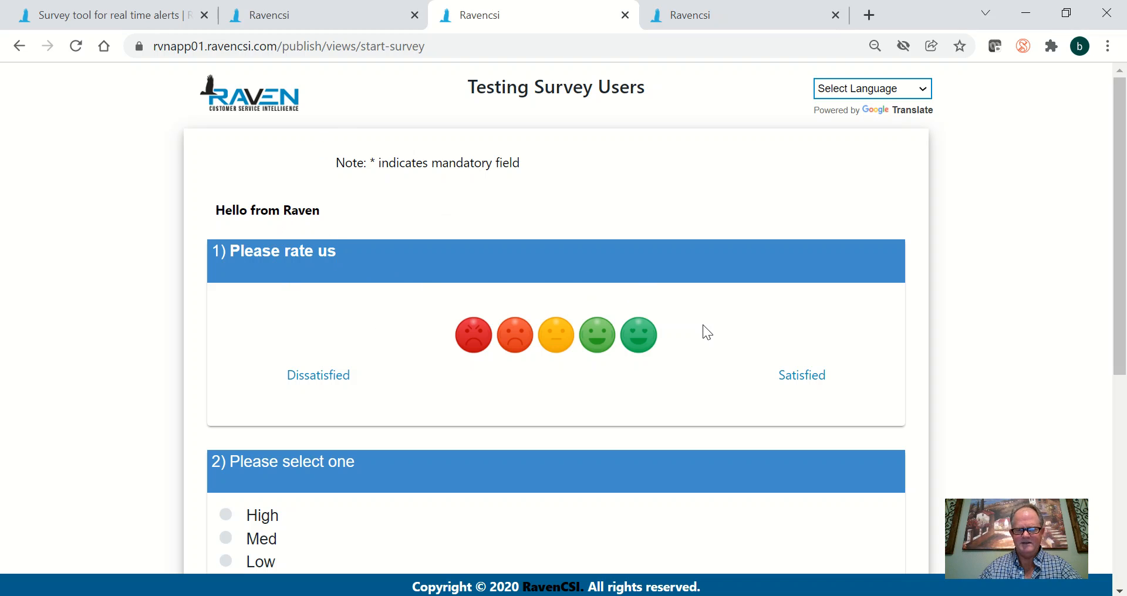
pyautogui.scroll(-3, 702, 326)
pyautogui.click(604, 164)
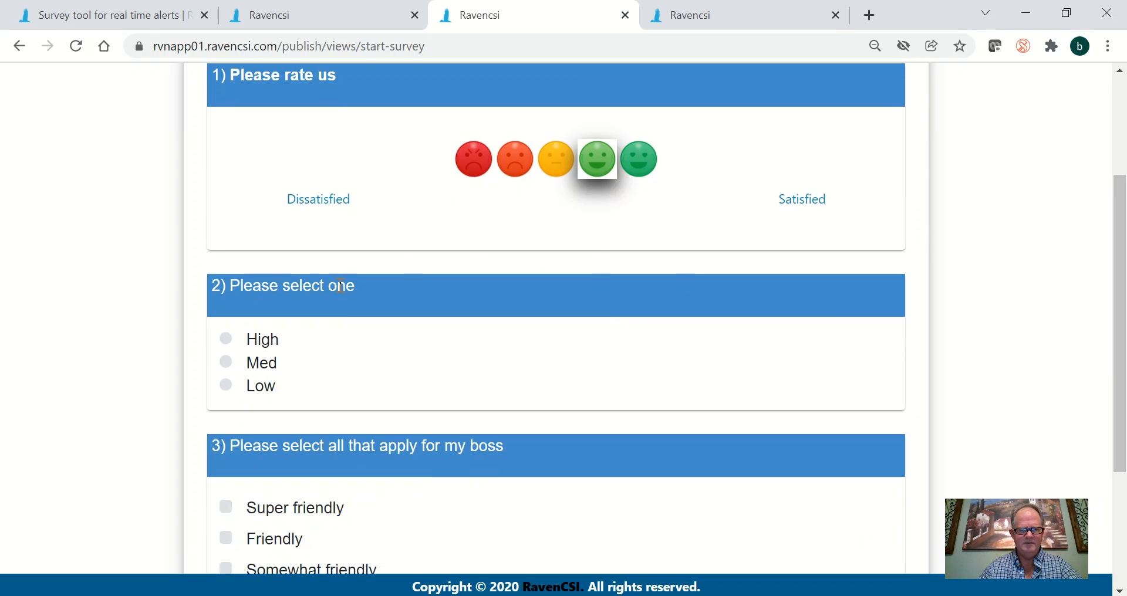
pyautogui.click(226, 362)
pyautogui.scroll(-3, 418, 374)
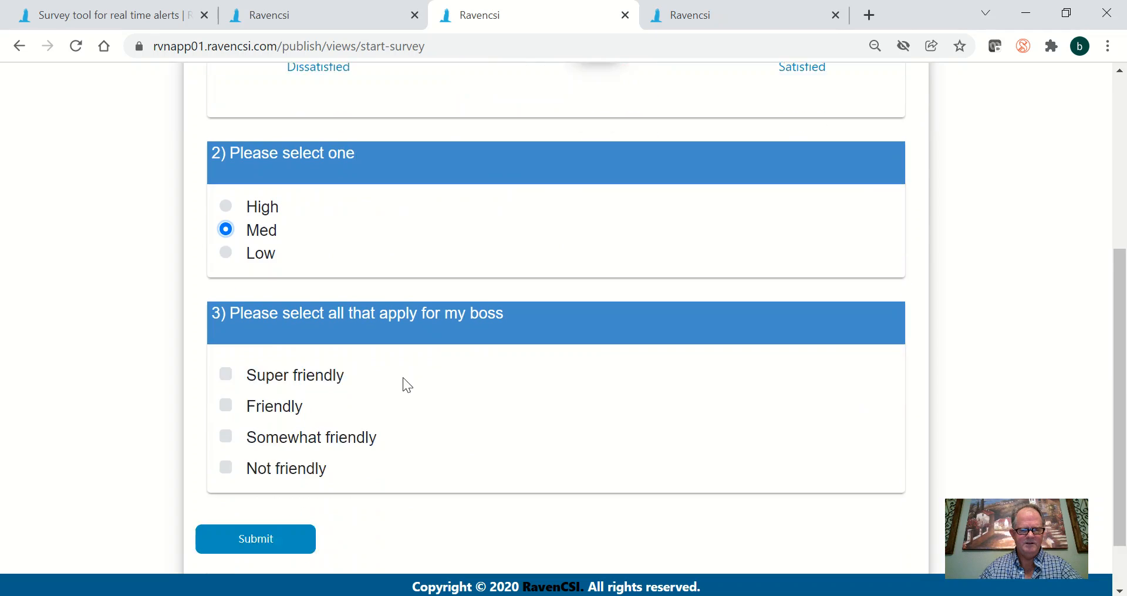
pyautogui.click(226, 365)
pyautogui.click(258, 496)
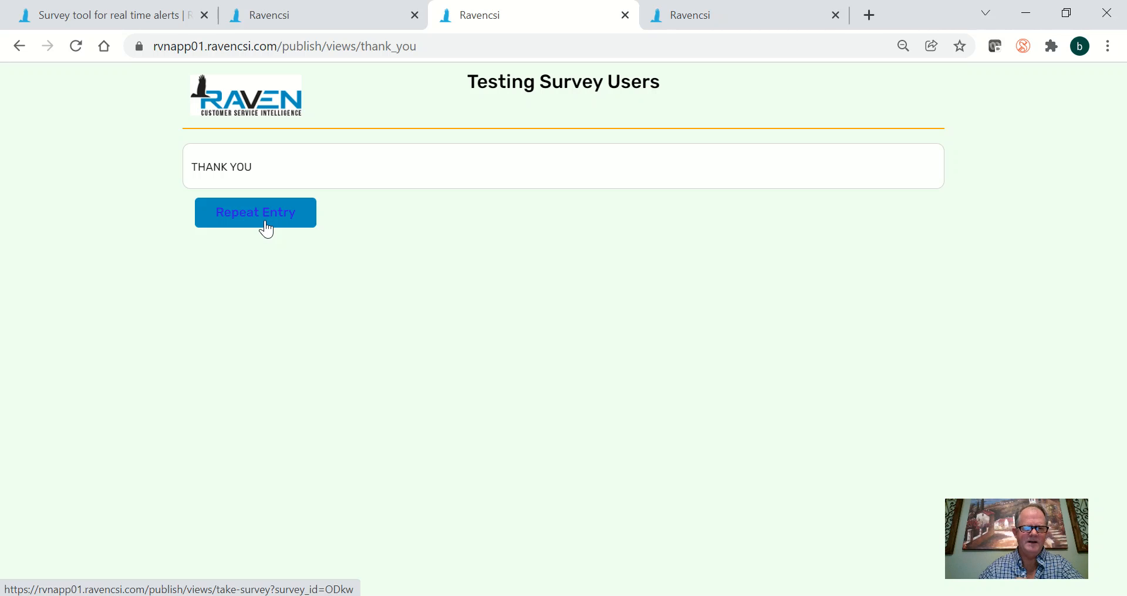
# Repeat the survey entry, answering with the fifth emoji, High and Somewhat friendly, and submit it.
pyautogui.click(267, 228)
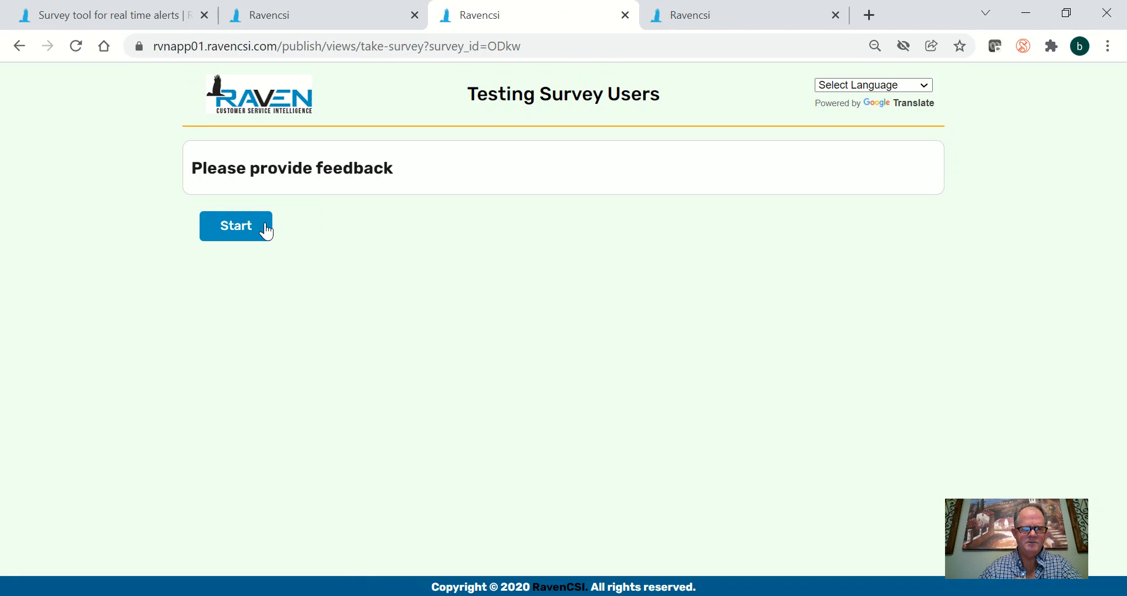
pyautogui.click(241, 239)
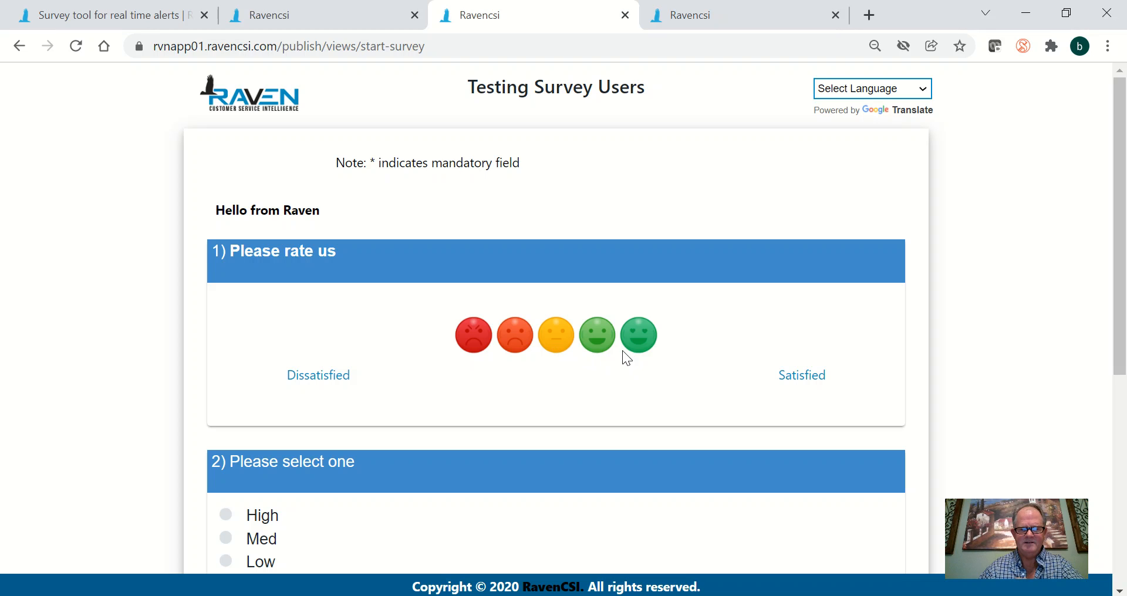
pyautogui.click(635, 341)
pyautogui.scroll(-3, 498, 387)
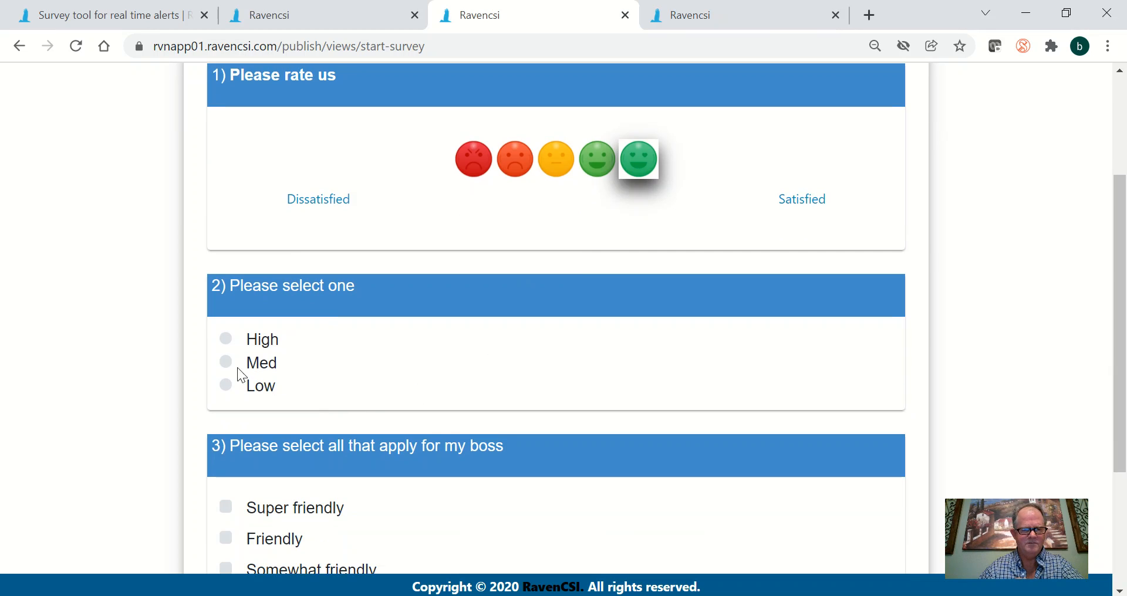
pyautogui.click(228, 340)
pyautogui.scroll(-3, 367, 387)
pyautogui.click(226, 368)
pyautogui.click(250, 472)
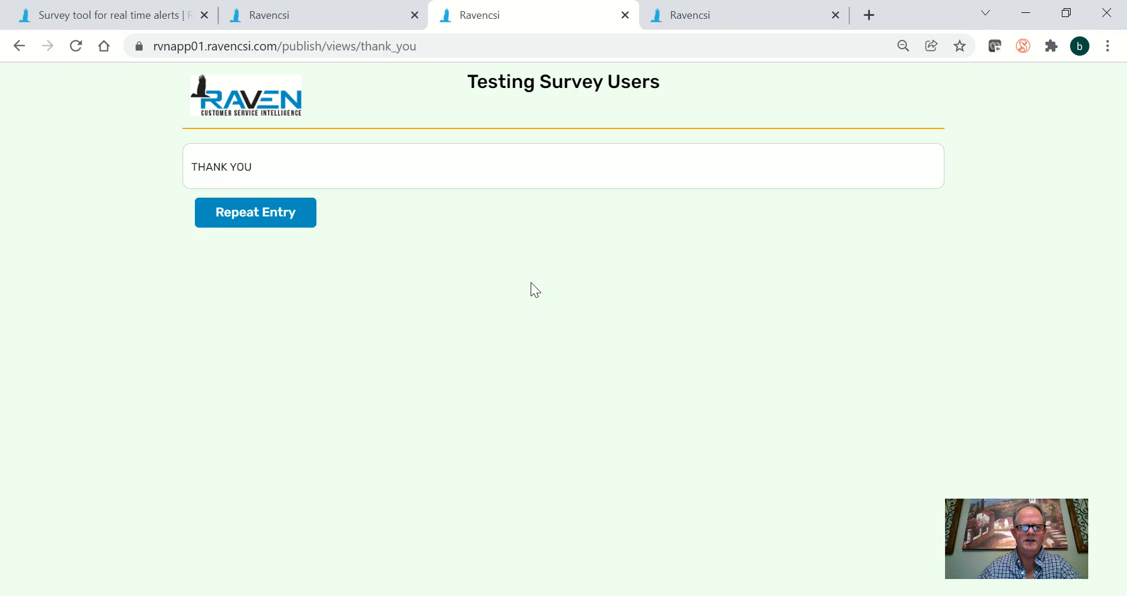
# Open the auto report for Testing Survey Users from the survey list, examine its total and per-question charts, and return to the list.
pyautogui.click(364, 20)
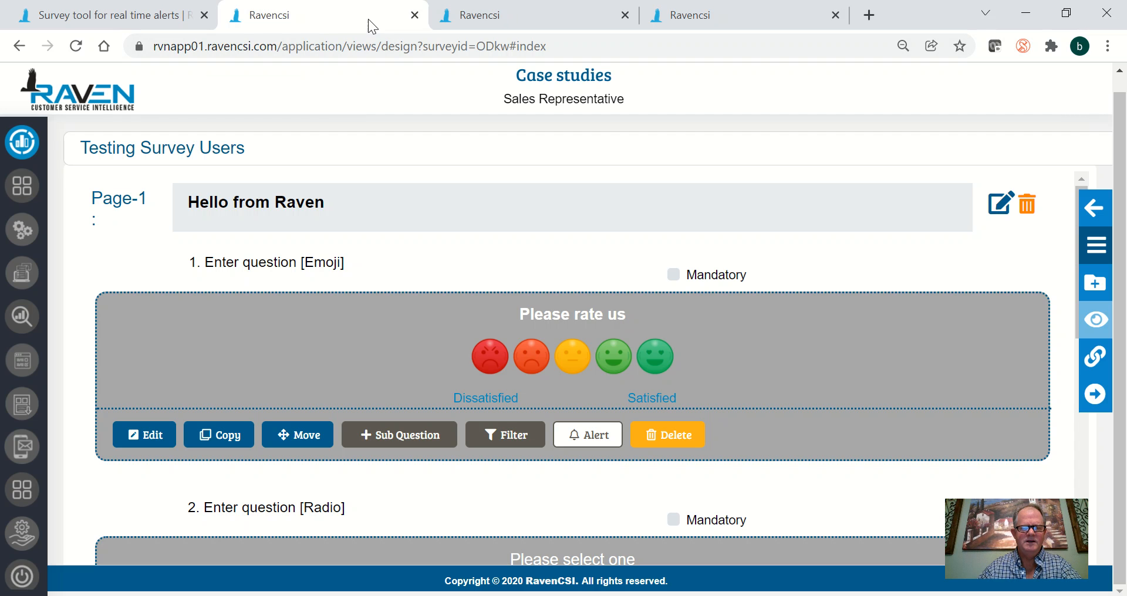
pyautogui.moveTo(13, 259)
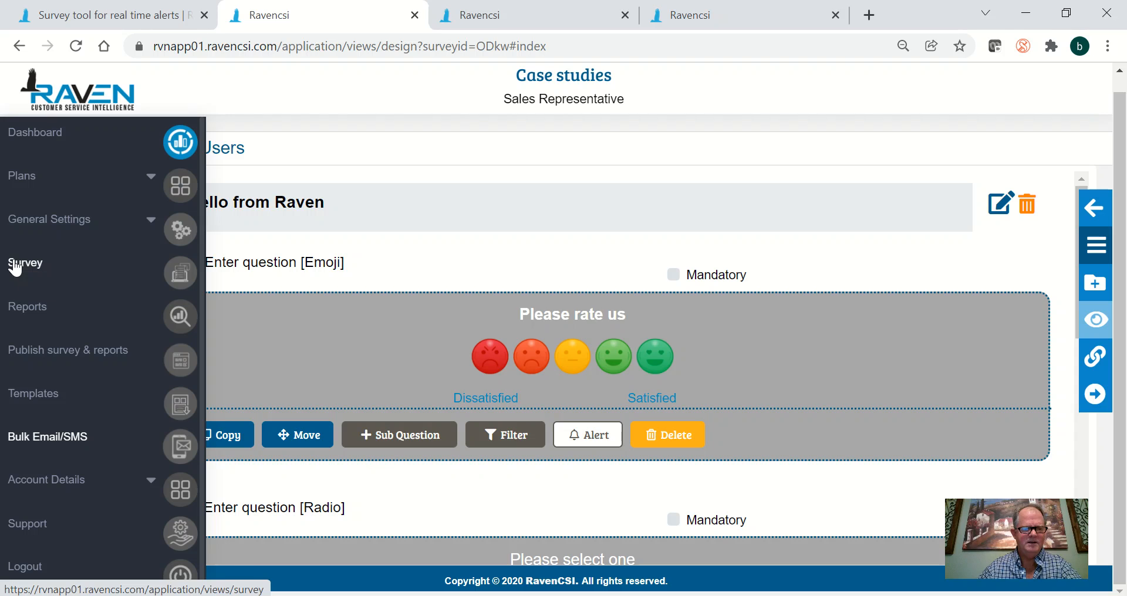
pyautogui.click(14, 264)
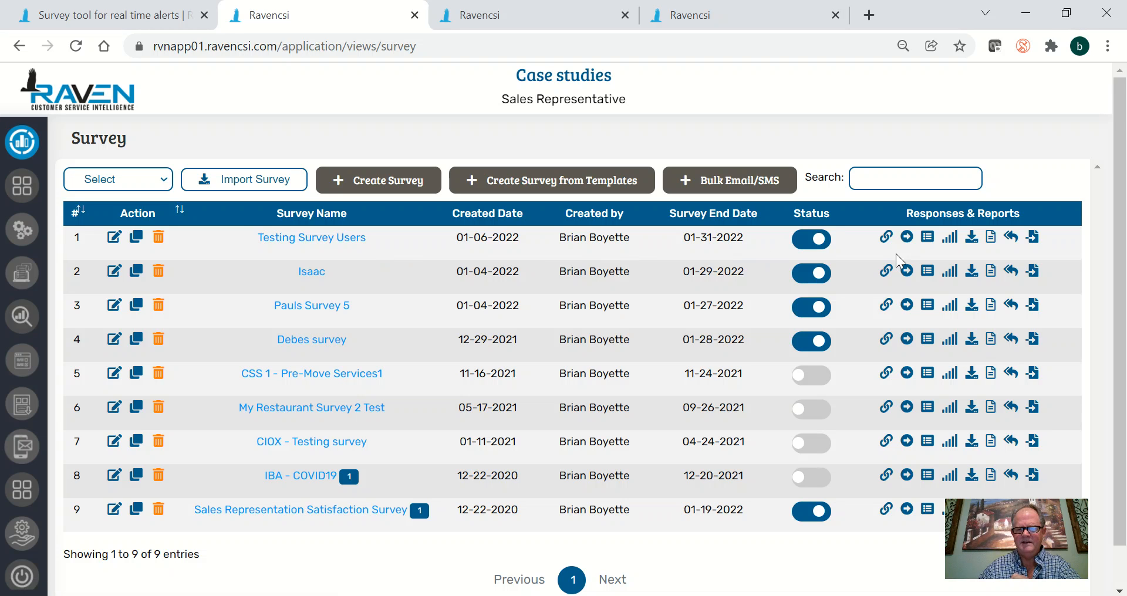
pyautogui.click(951, 239)
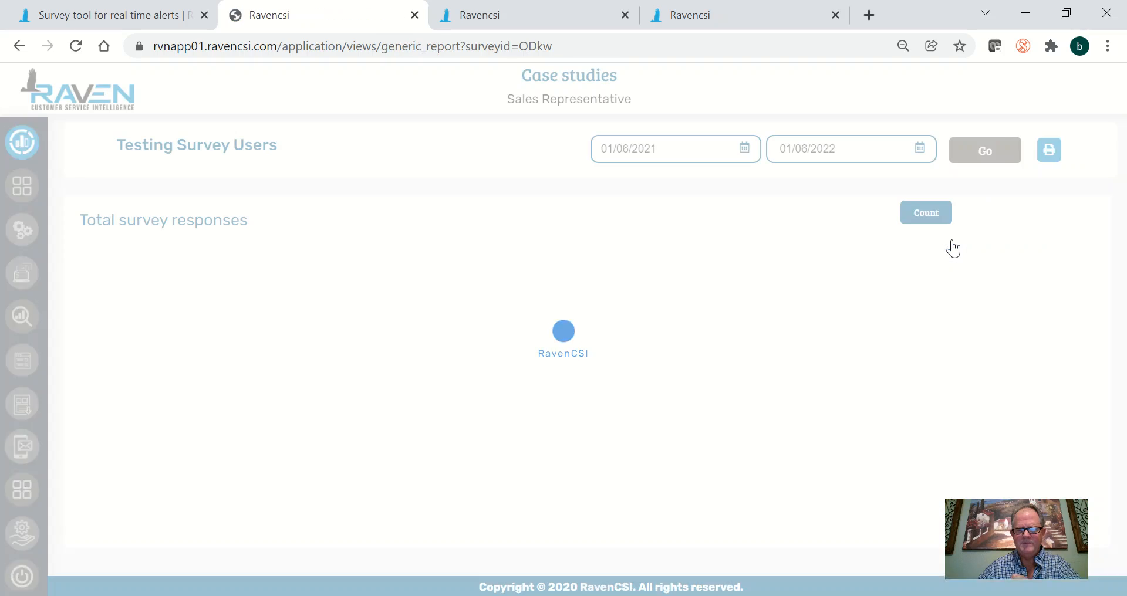
pyautogui.moveTo(658, 341)
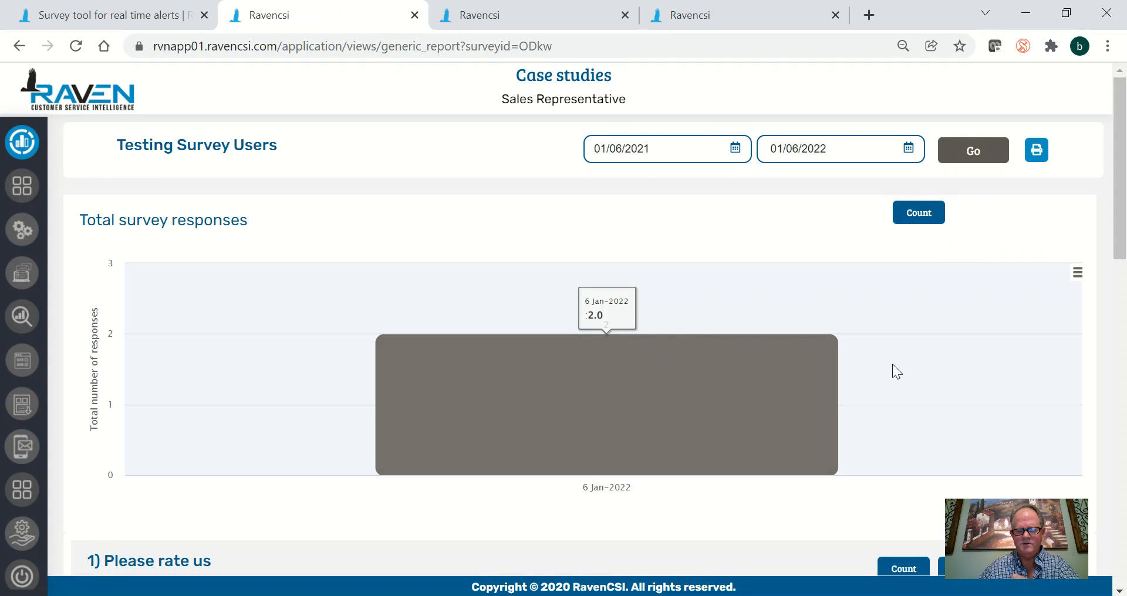
pyautogui.scroll(-5, 892, 363)
pyautogui.moveTo(892, 411)
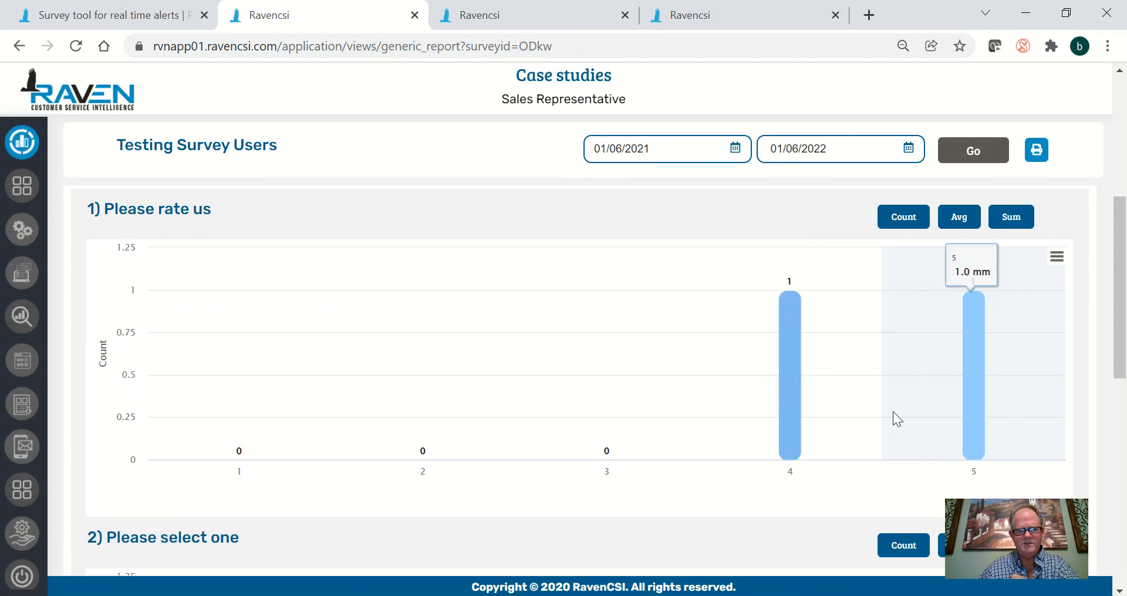
pyautogui.scroll(-5, 892, 411)
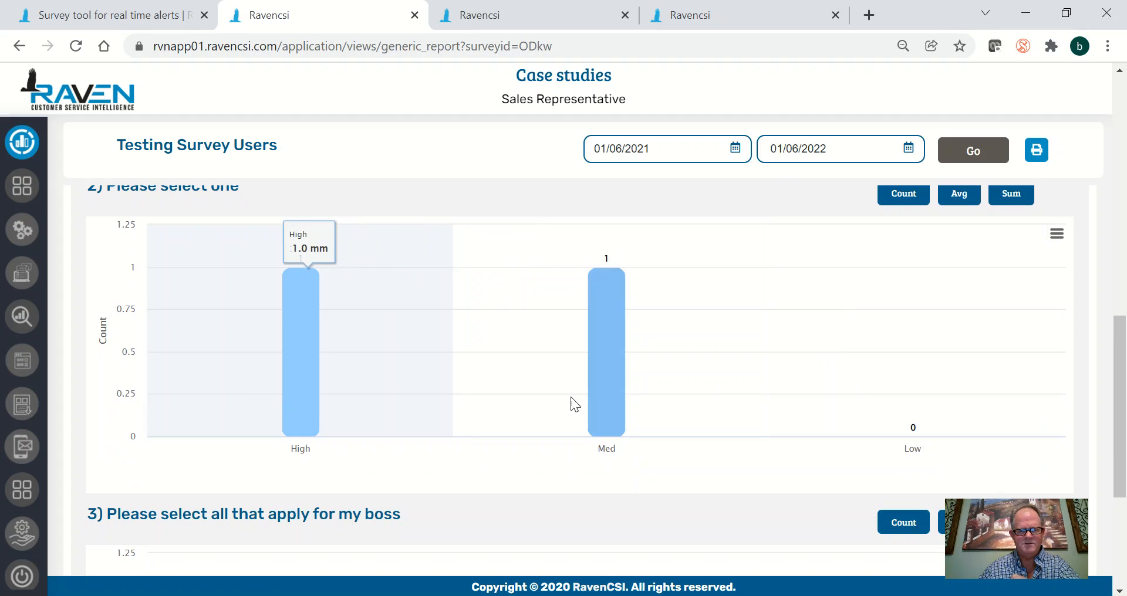
pyautogui.scroll(-4, 702, 403)
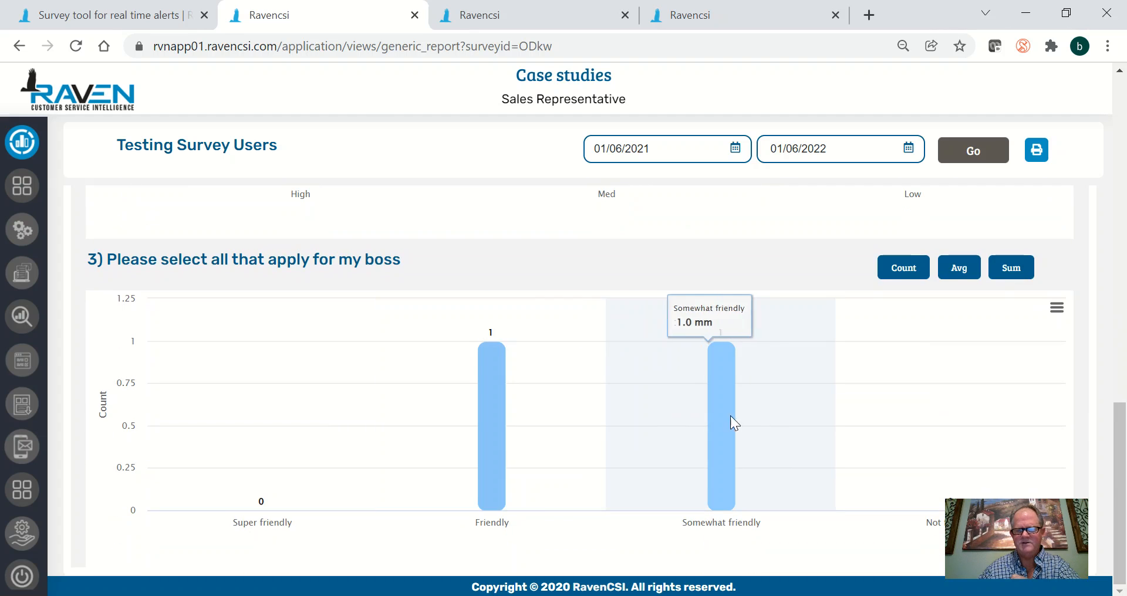
pyautogui.scroll(15, 767, 417)
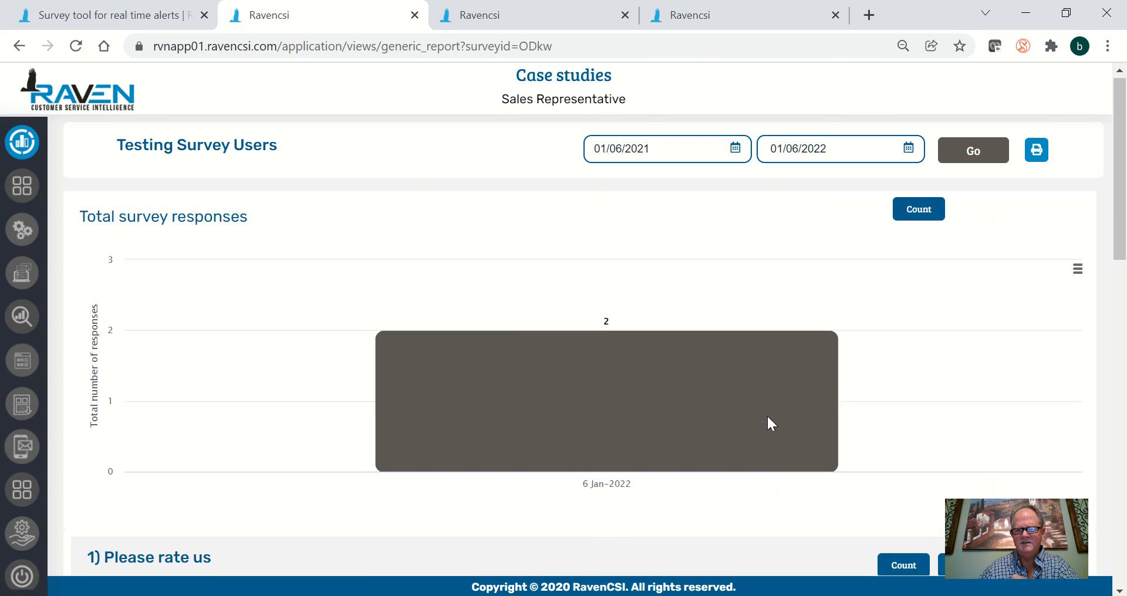
pyautogui.click(20, 47)
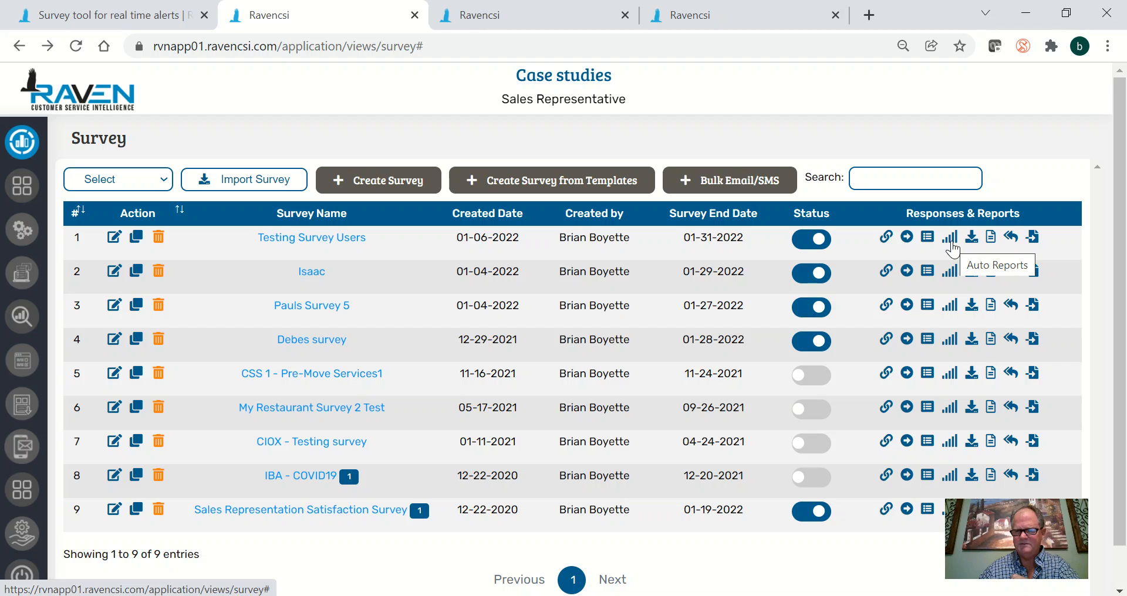
# Open the individual responses of Testing Survey Users, view them as Response with Score, and switch back to Response.
pyautogui.click(1012, 241)
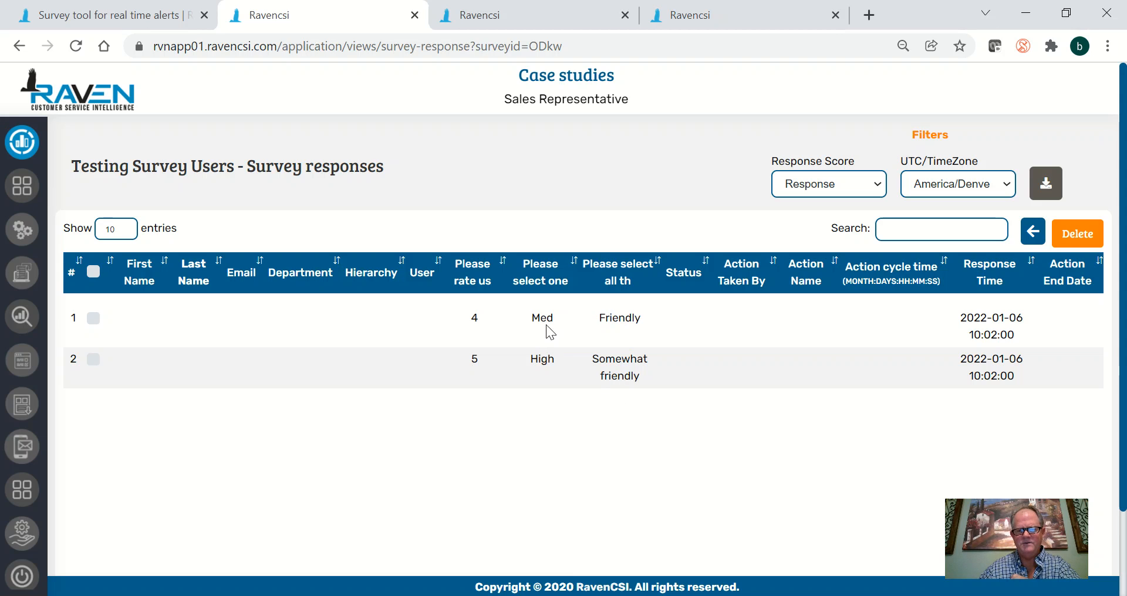
pyautogui.click(814, 188)
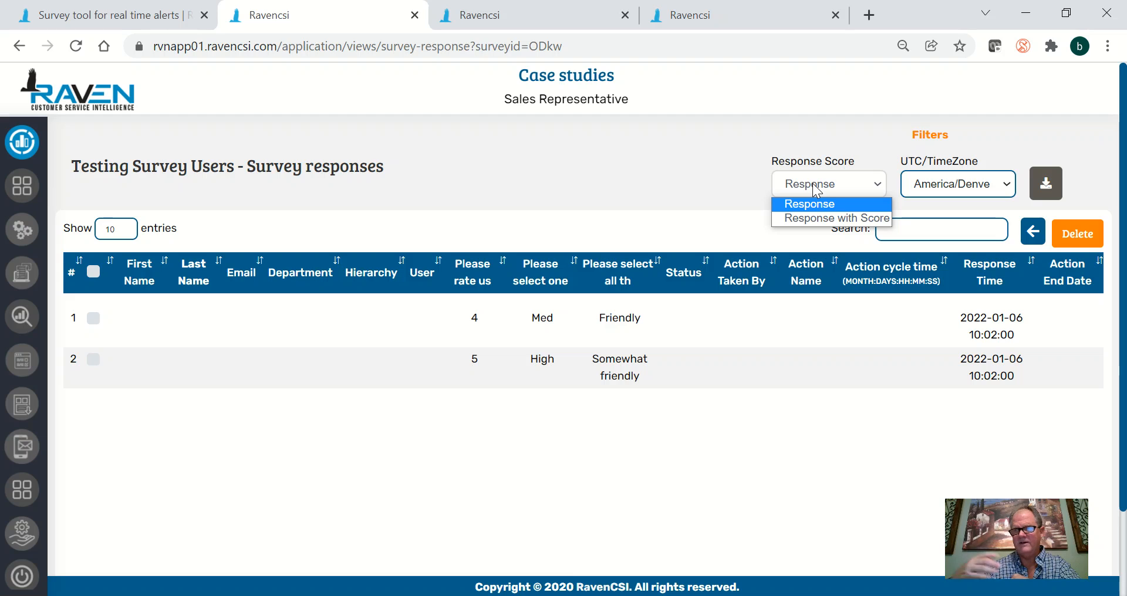
pyautogui.click(822, 219)
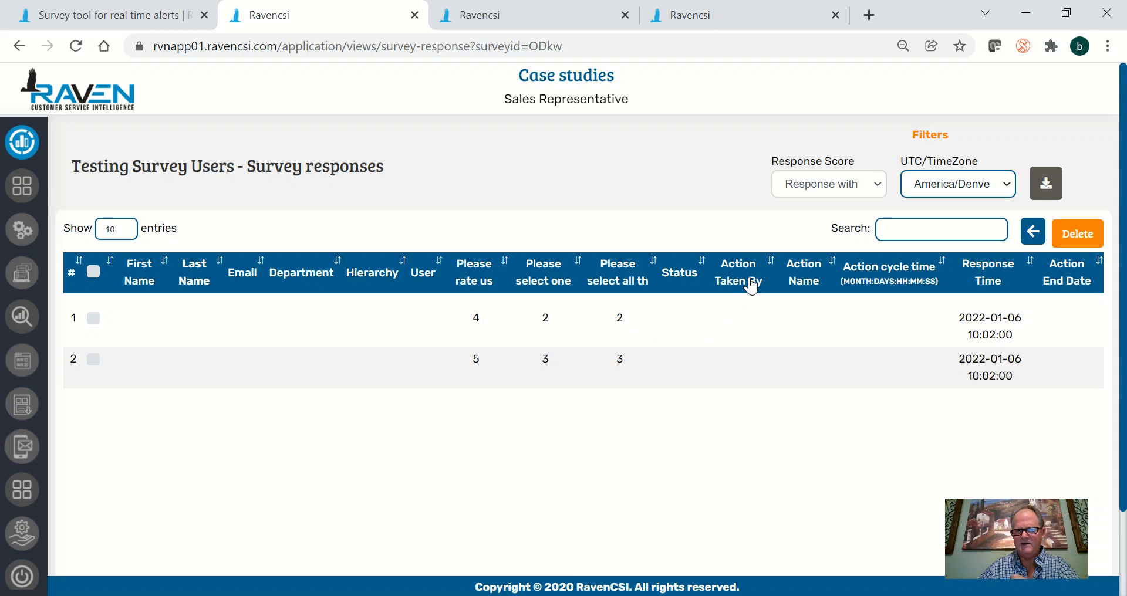
pyautogui.click(822, 187)
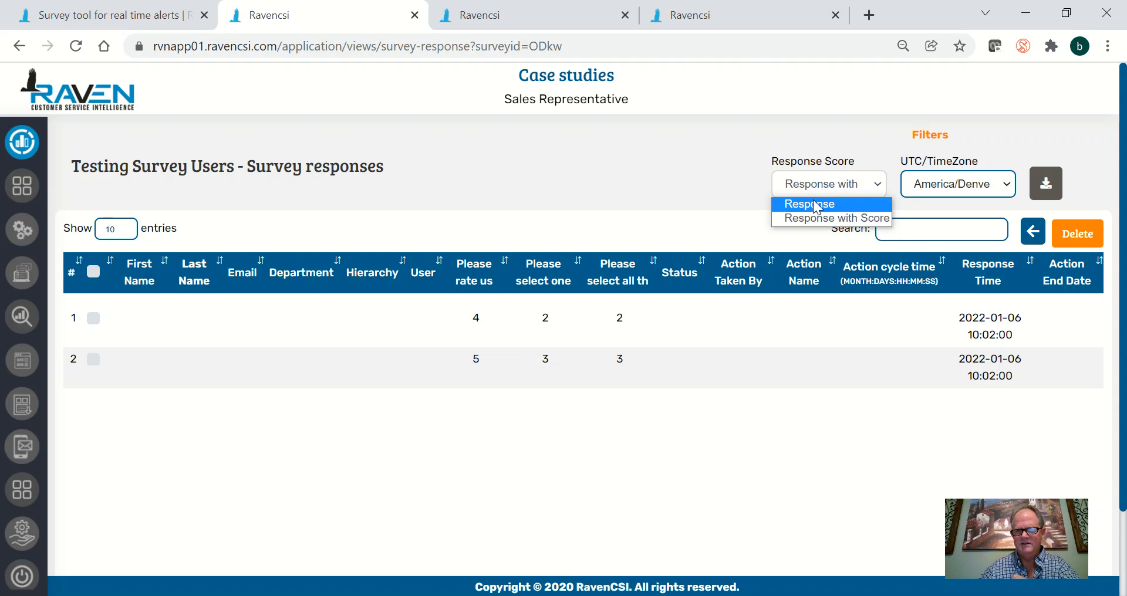
pyautogui.click(816, 204)
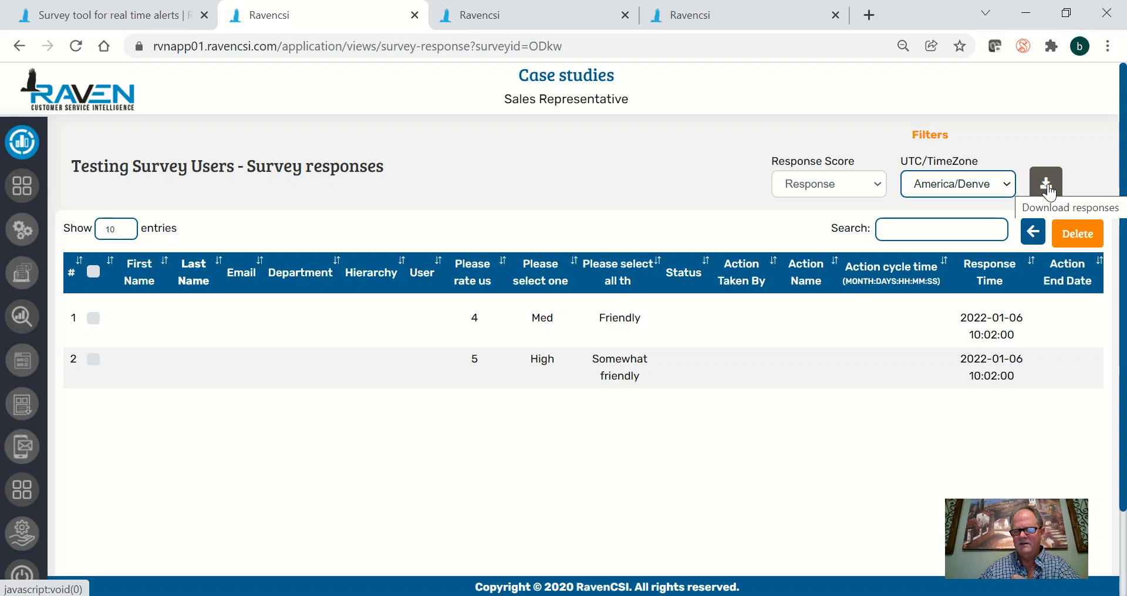
# View the time zone options for the responses without choosing another one, and return to the survey list.
pyautogui.click(966, 188)
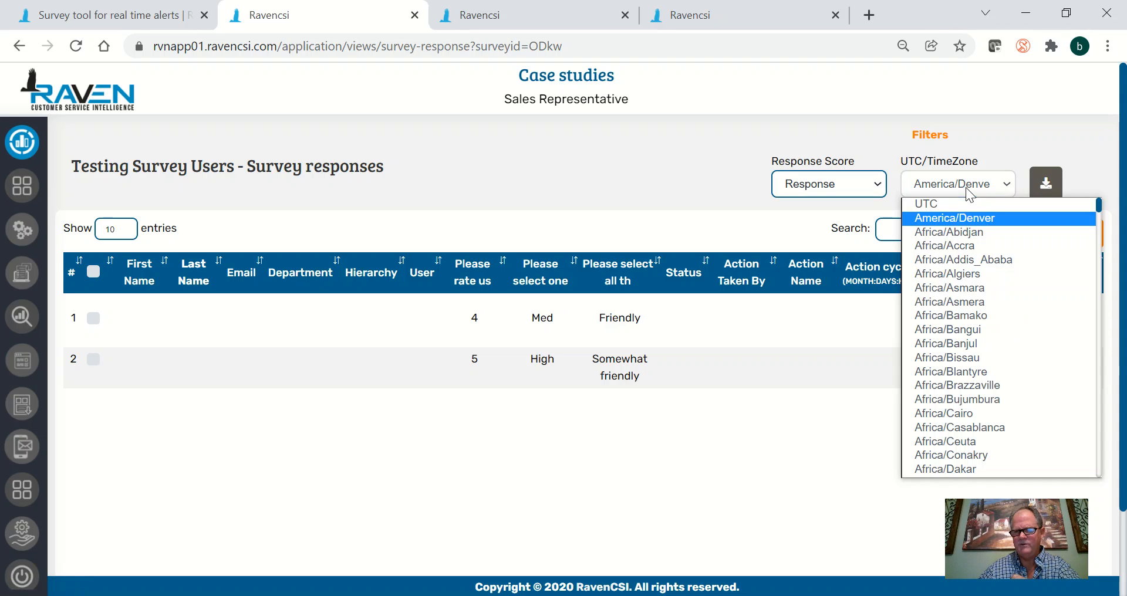
pyautogui.click(1029, 139)
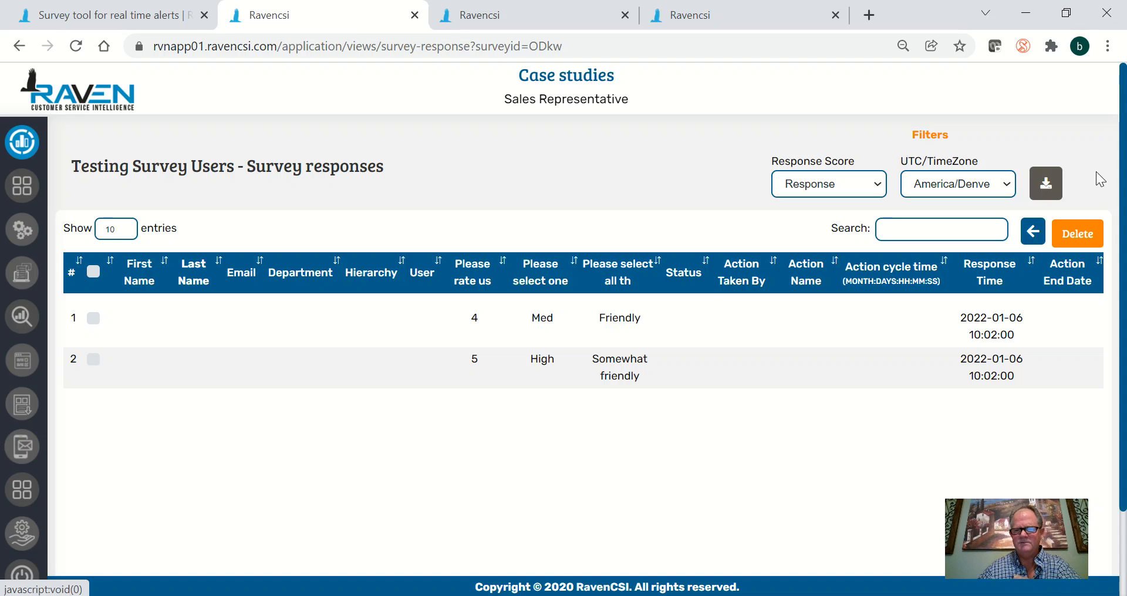
pyautogui.click(1034, 235)
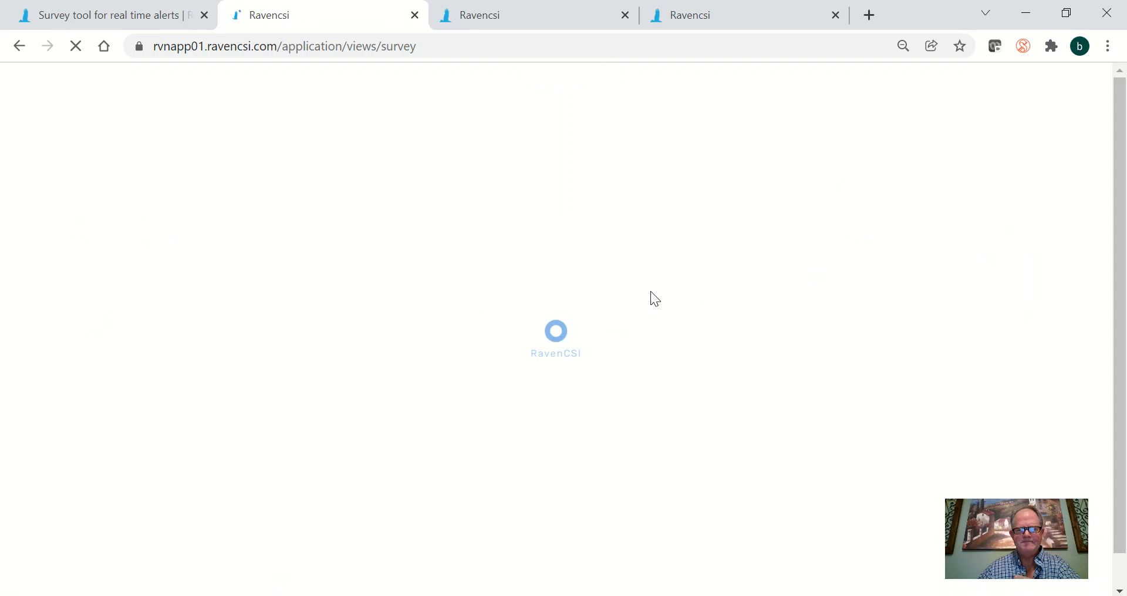